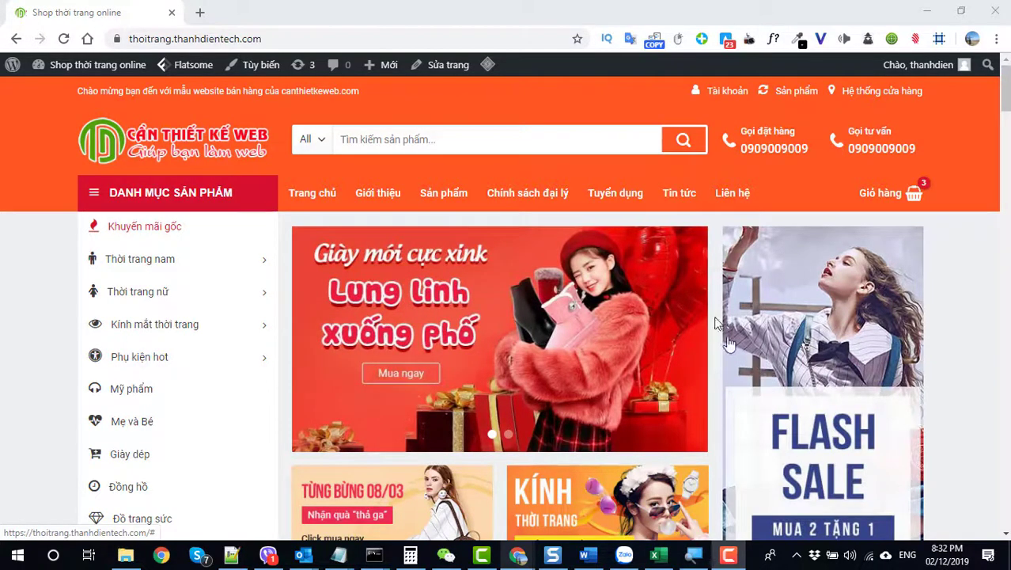
# Step: Open the site's WordPress administration area at thoitrang.thanhdientech.com/wp-admin/
pyautogui.click(312, 37)
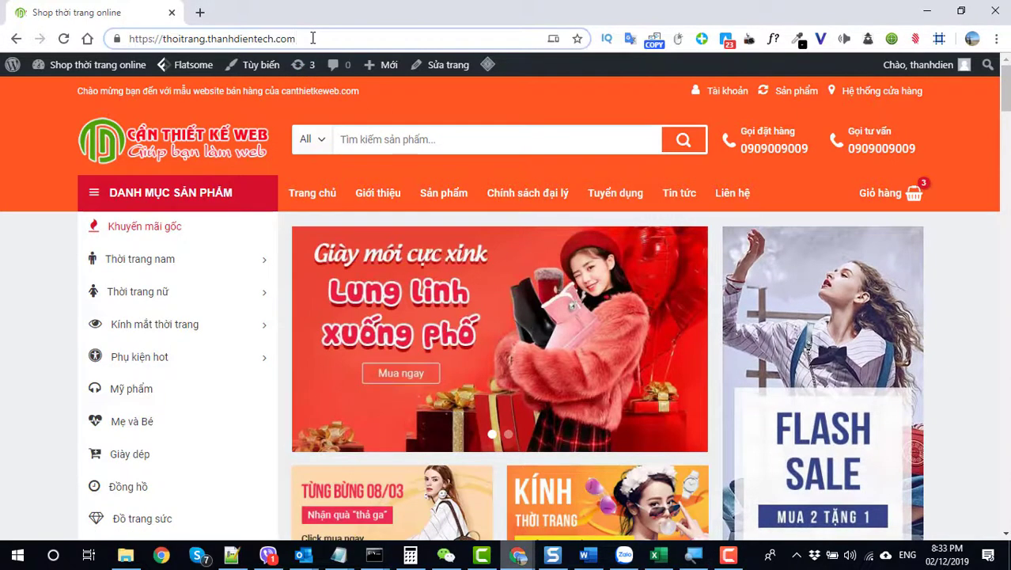
pyautogui.write('/')
pyautogui.write('wp-')
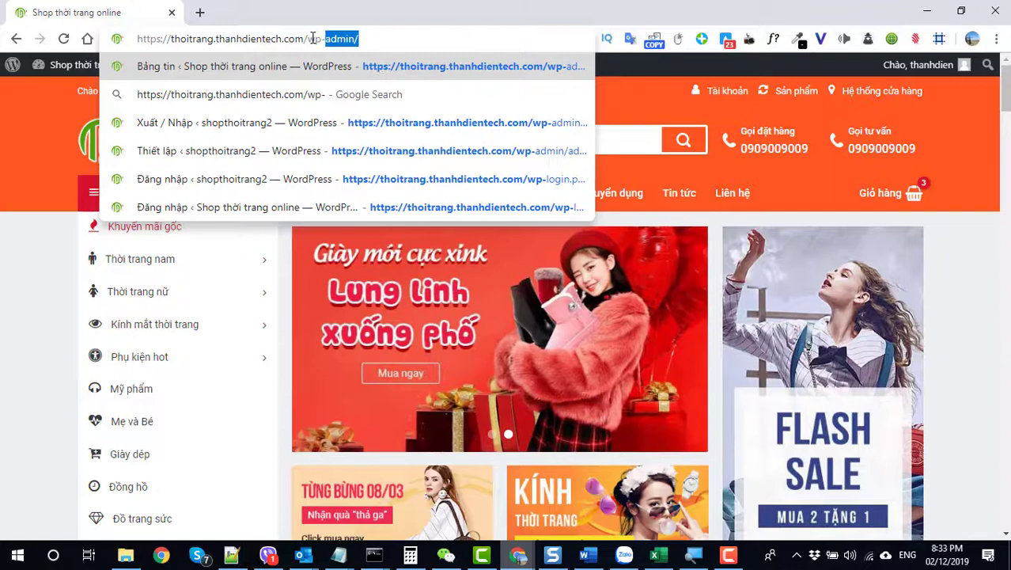
pyautogui.press('Return')
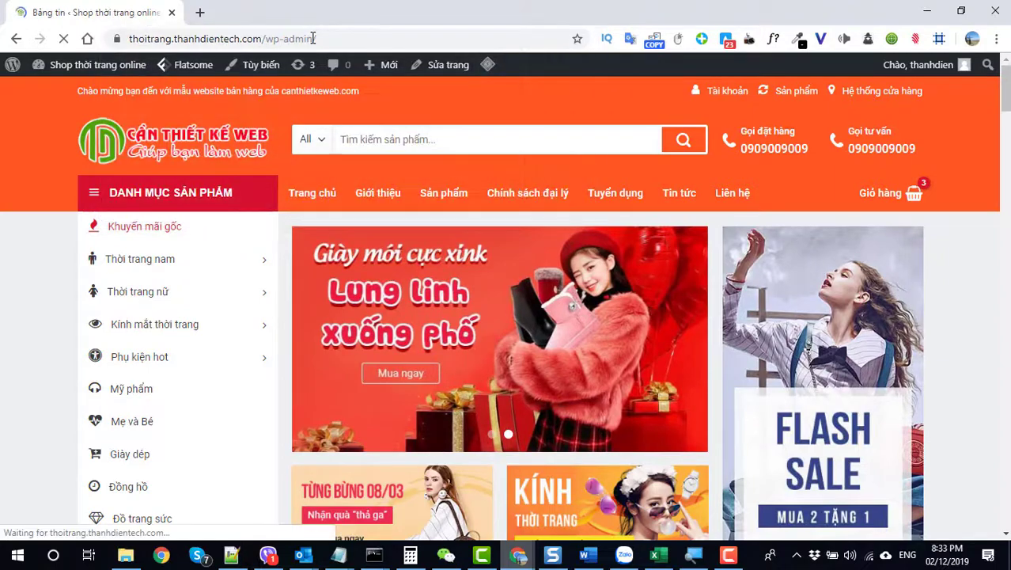
# Step: Log out of the WordPress account and log back in with the prefilled username and password
pyautogui.moveTo(941, 64)
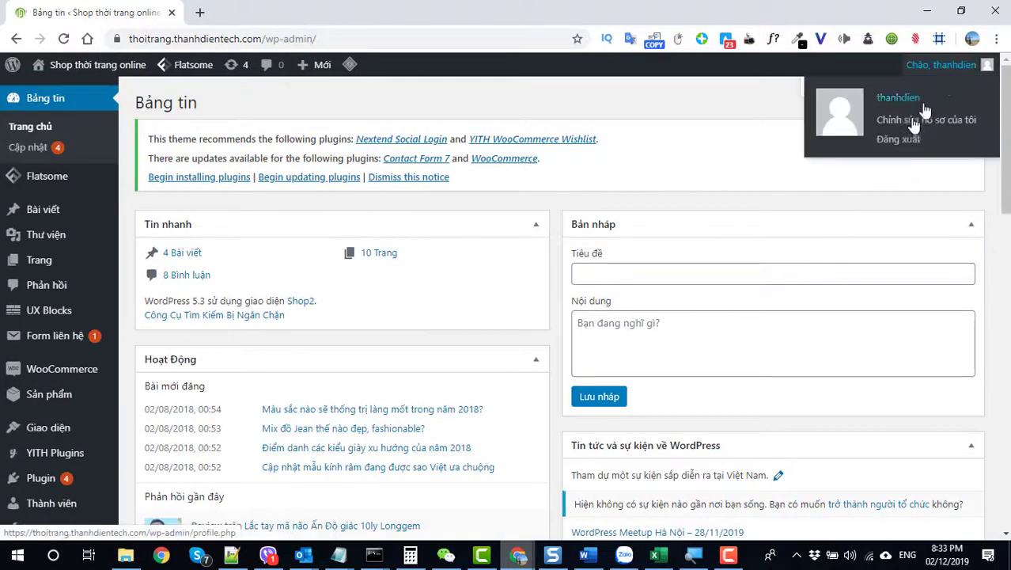
pyautogui.click(840, 141)
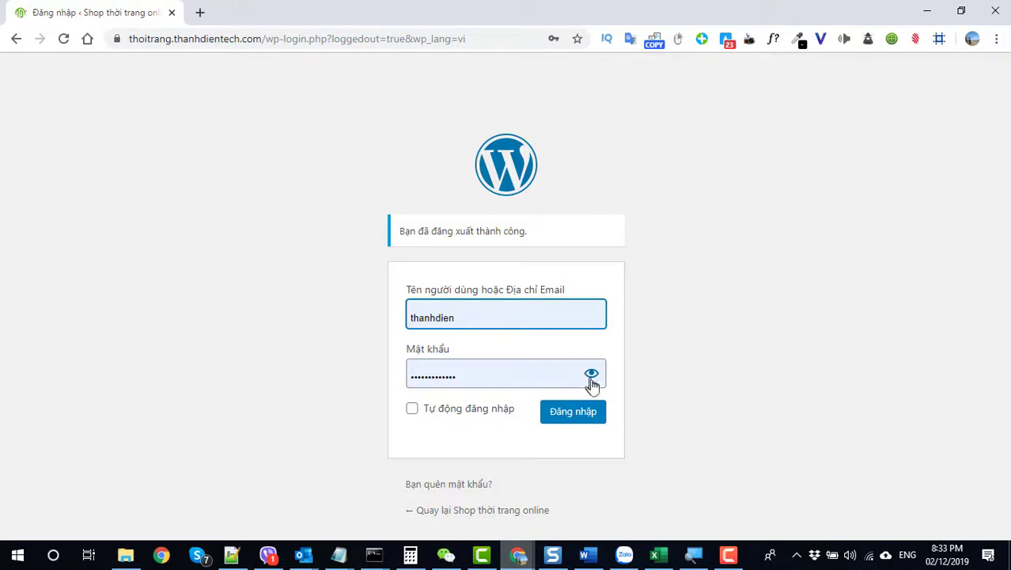
pyautogui.click(581, 413)
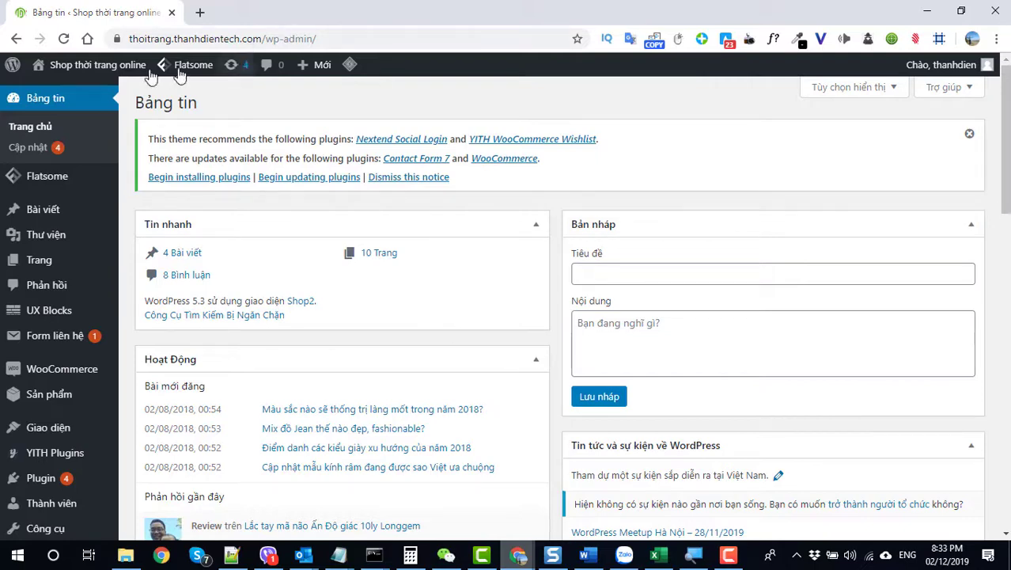
# Step: Open the shop's public site from the dashboard in a separate browser tab and view it
pyautogui.moveTo(79, 65)
pyautogui.rightClick(66, 91)
pyautogui.click(87, 95)
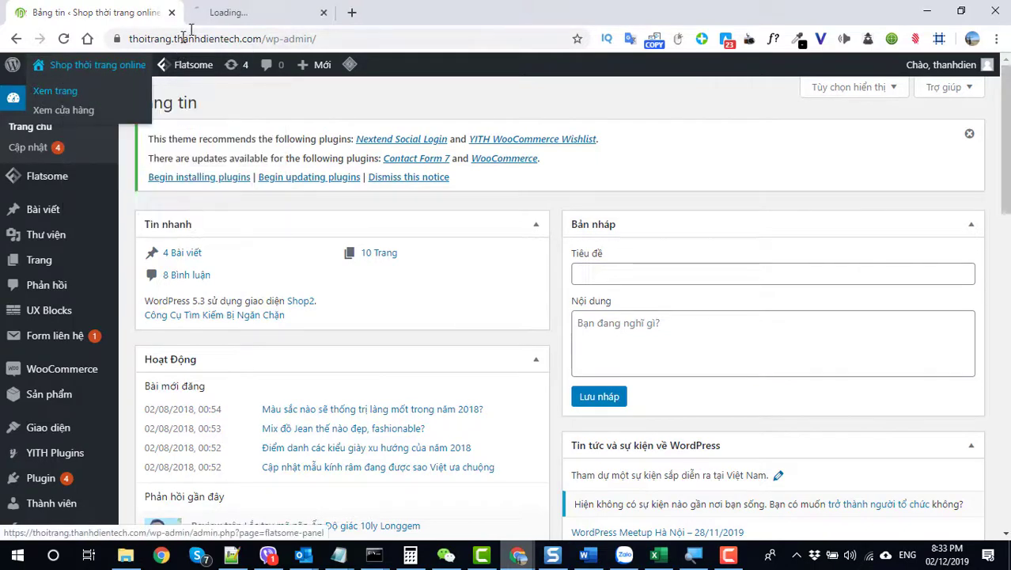
pyautogui.click(222, 14)
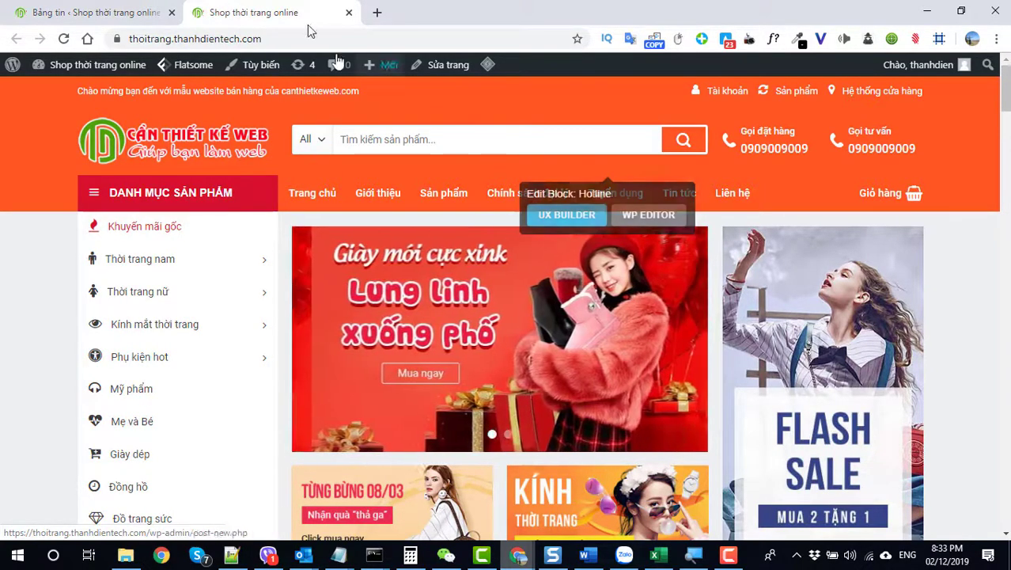
# Step: Return to the WordPress dashboard and open the list of all posts (Tất cả bài viết) to review the entries
pyautogui.click(105, 24)
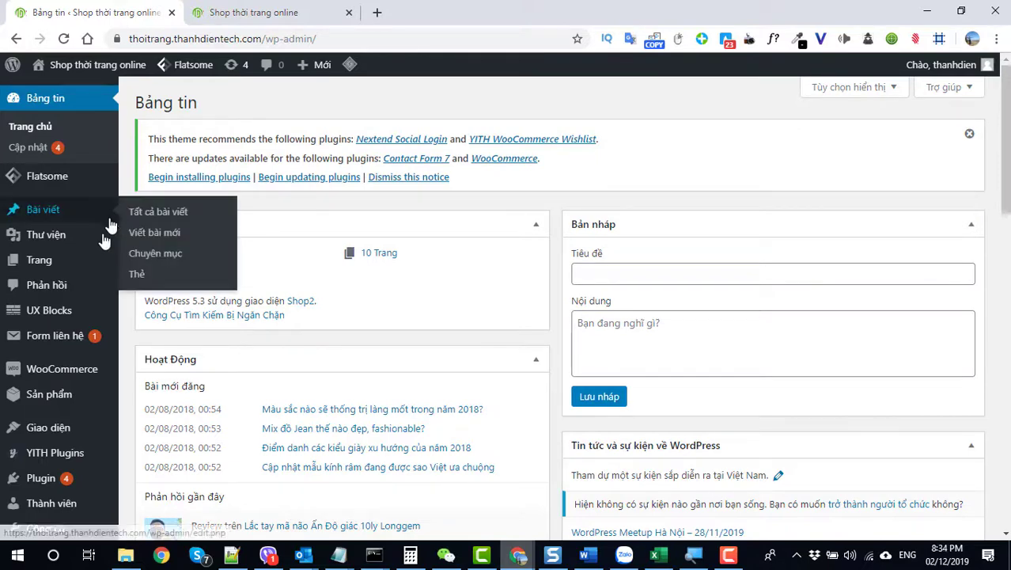
pyautogui.moveTo(56, 213)
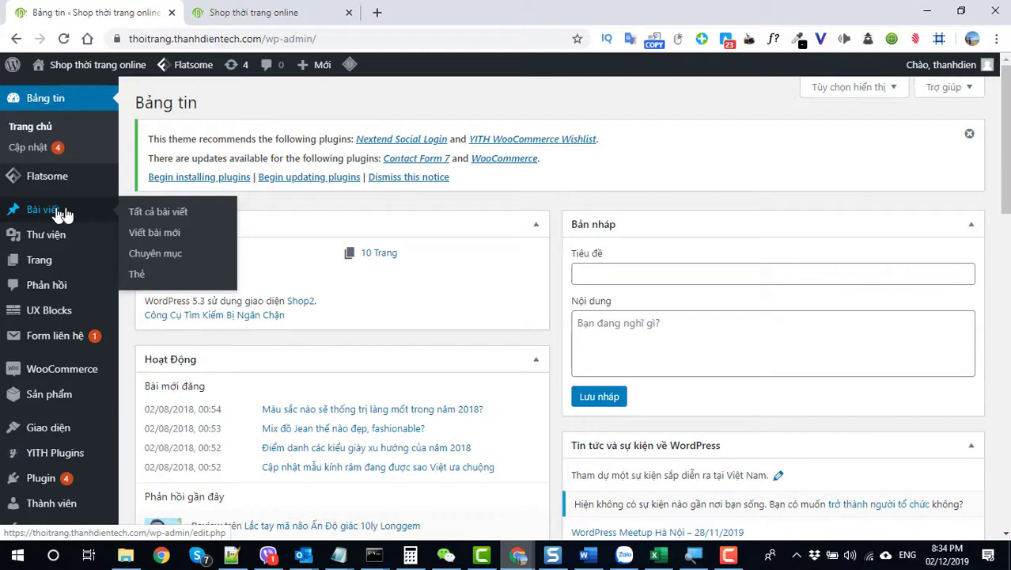
pyautogui.click(153, 211)
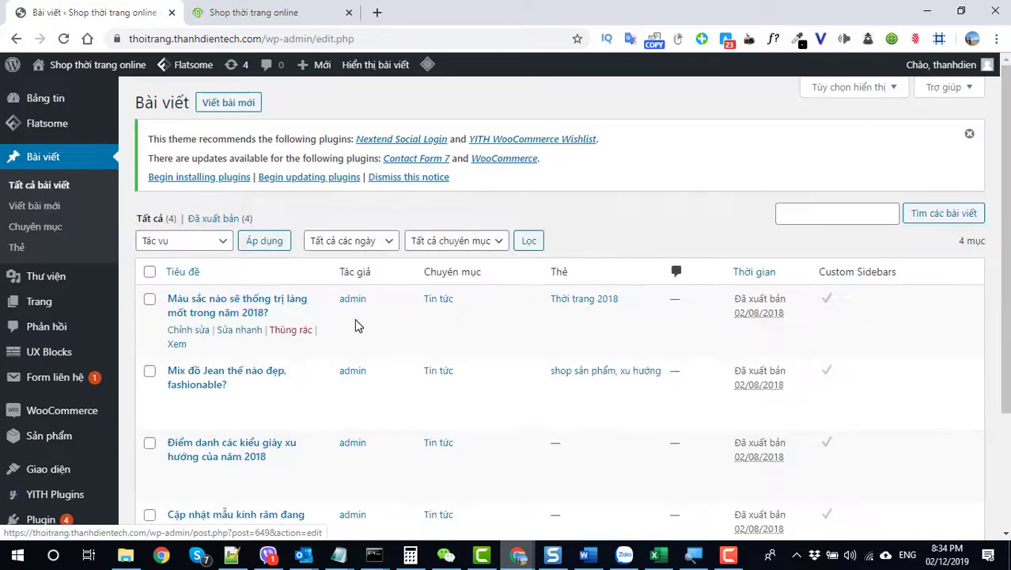
pyautogui.scroll(-2, 349, 328)
pyautogui.scroll(2, 344, 323)
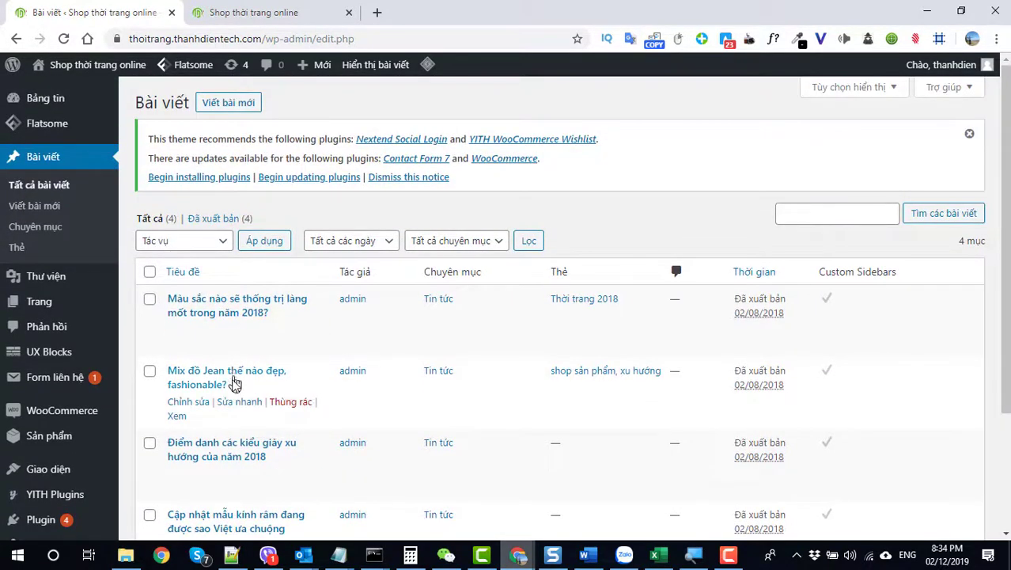
pyautogui.scroll(-2, 222, 372)
pyautogui.scroll(2, 225, 411)
# Step: Open the public site in another browser tab and examine the homepage's Tin tức – bài viết section
pyautogui.moveTo(113, 70)
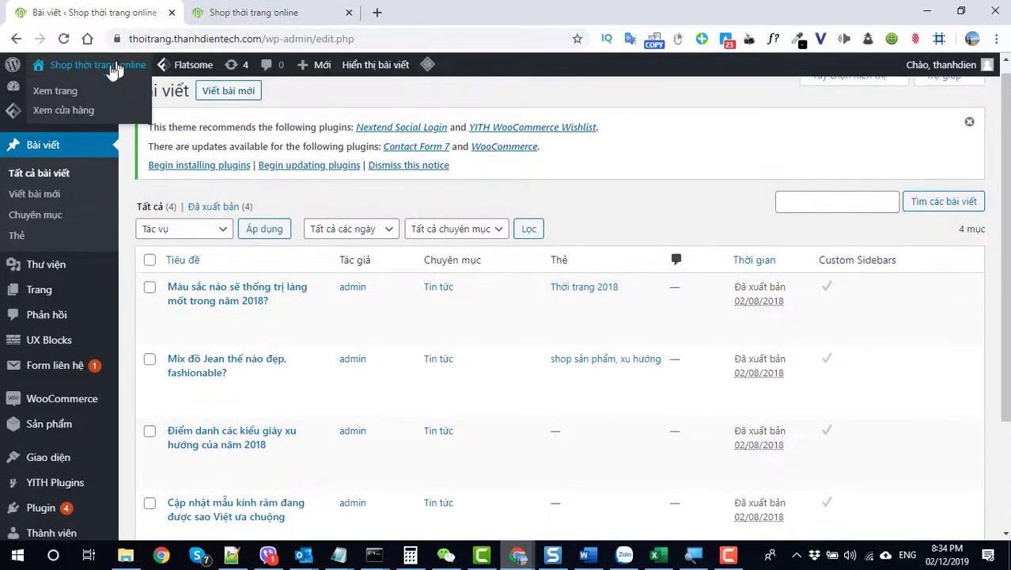
pyautogui.rightClick(60, 91)
pyautogui.click(87, 96)
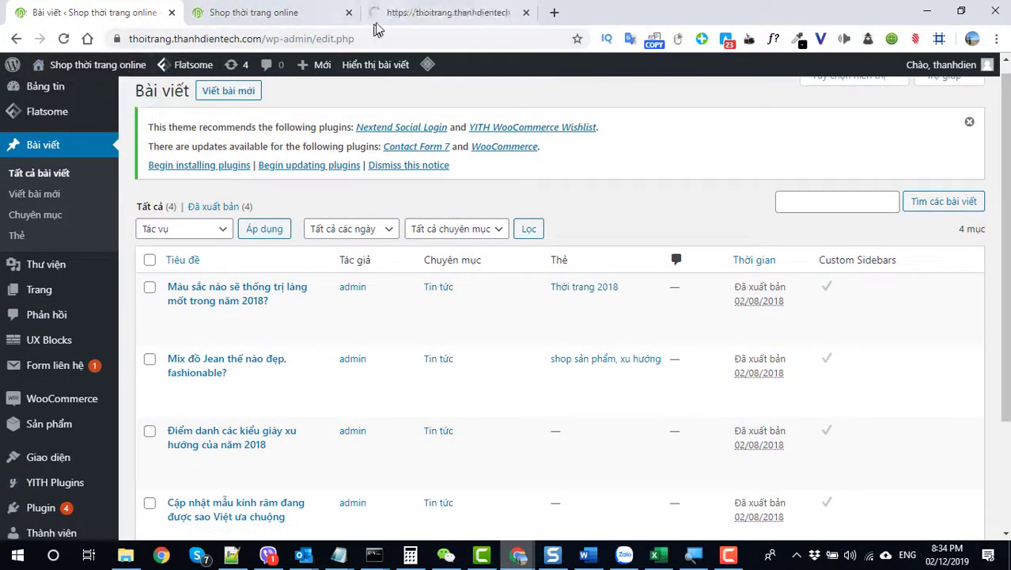
pyautogui.click(392, 19)
pyautogui.scroll(-10, 424, 250)
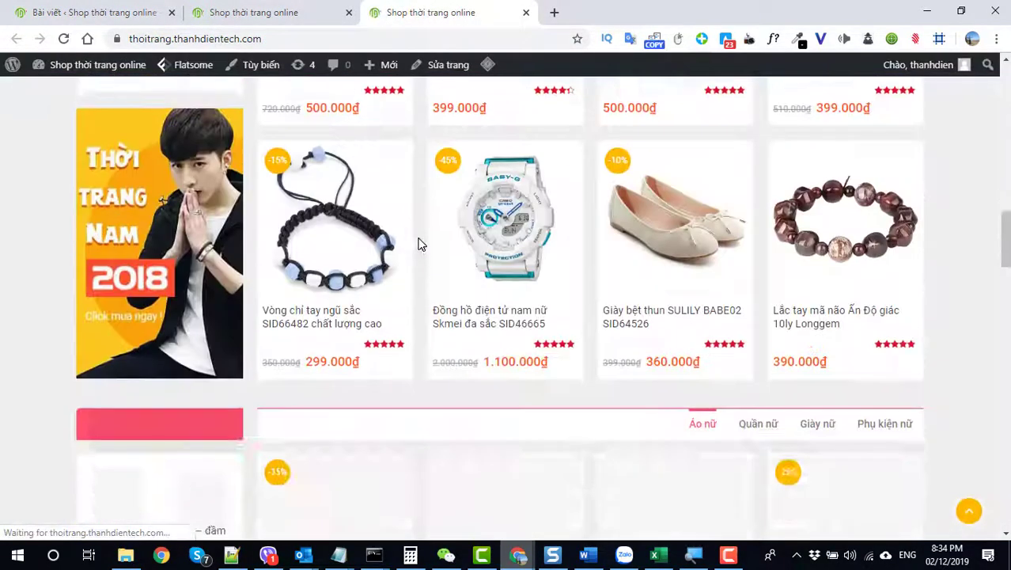
pyautogui.scroll(-12, 418, 243)
pyautogui.scroll(3, 427, 241)
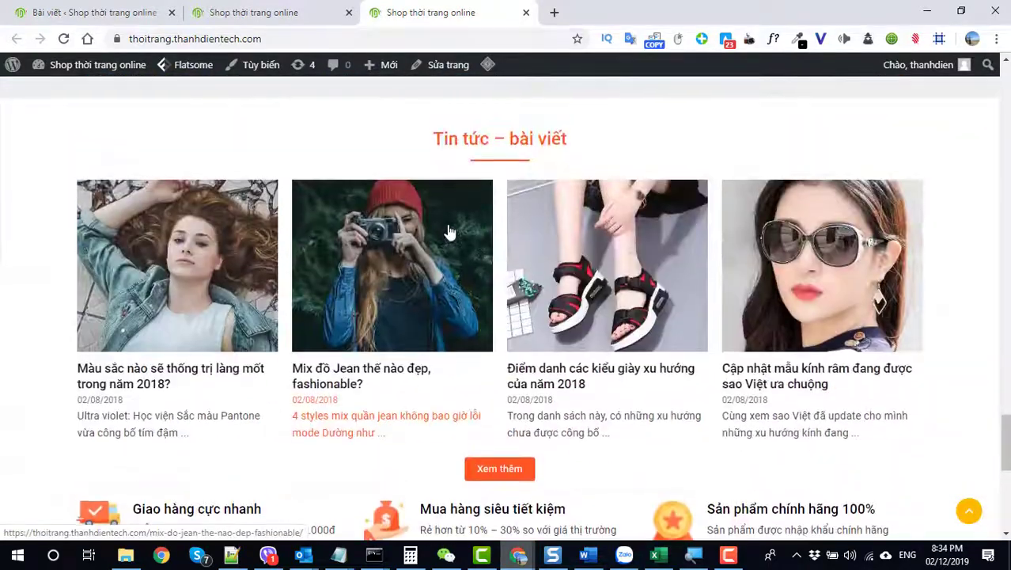
pyautogui.scroll(1, 427, 237)
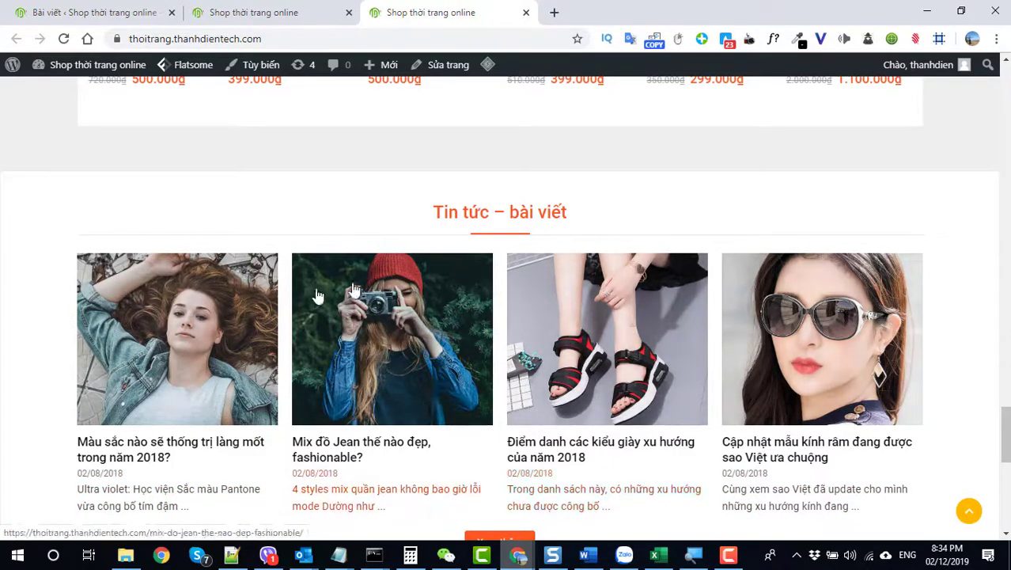
pyautogui.scroll(8, 631, 355)
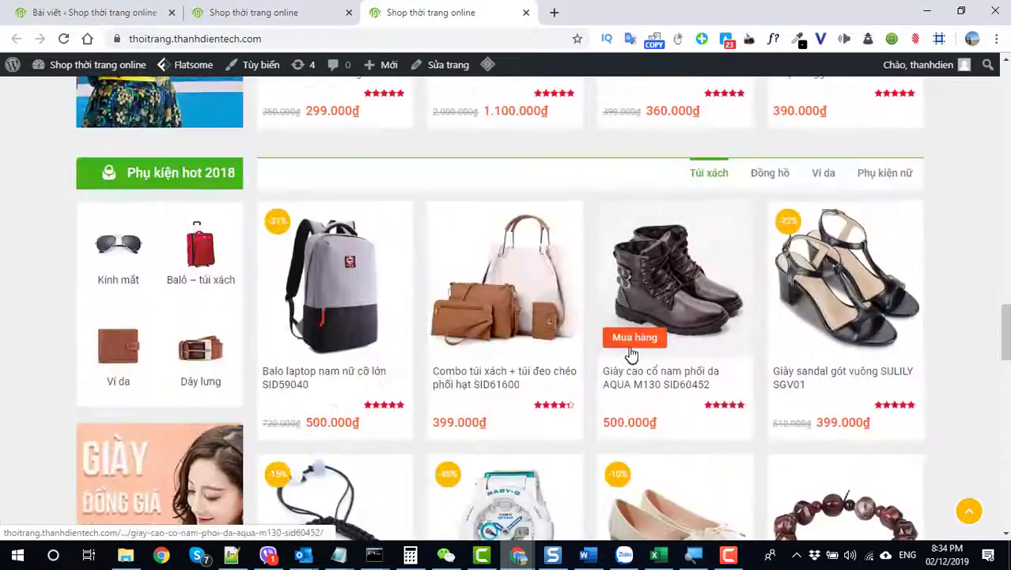
pyautogui.scroll(15, 630, 355)
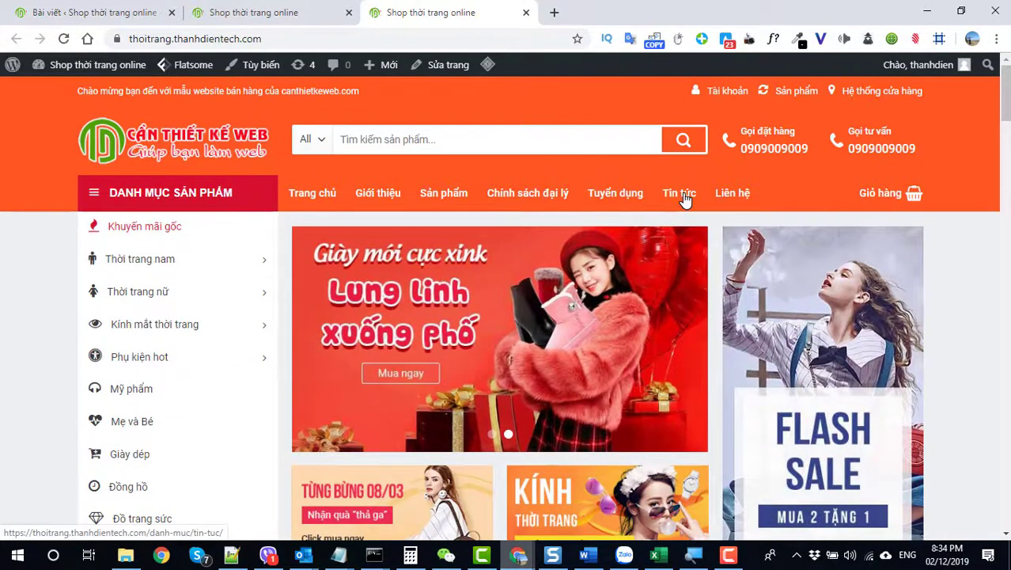
# Step: Open the storefront's Tin tức page, and go back to the homepage's article section
pyautogui.click(683, 197)
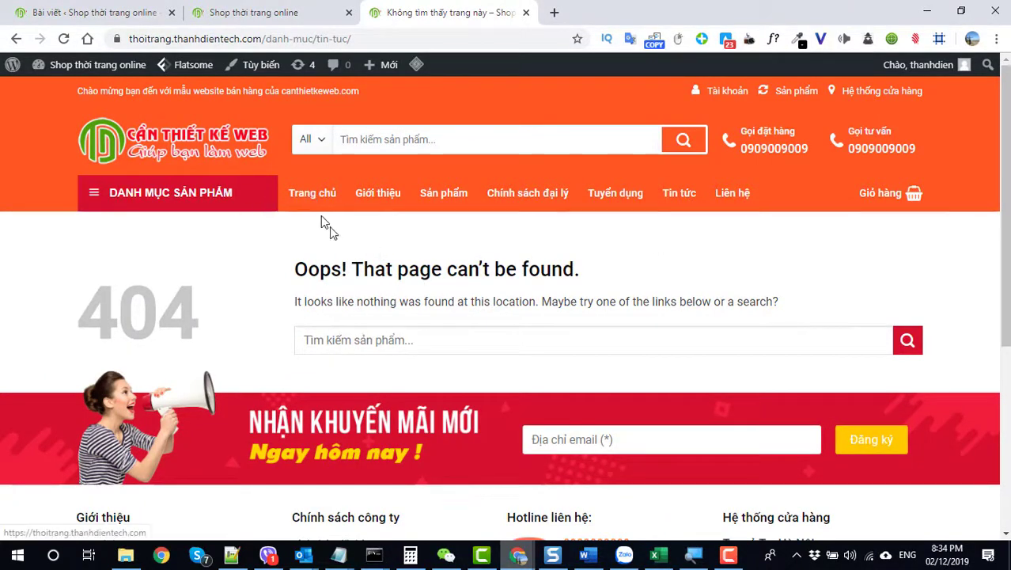
pyautogui.click(167, 156)
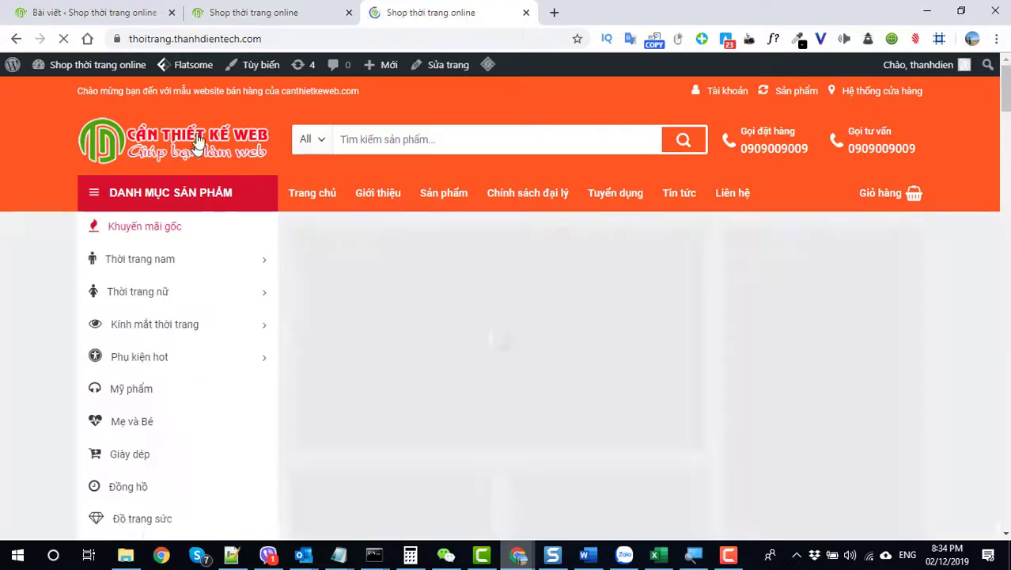
pyautogui.scroll(-20, 457, 403)
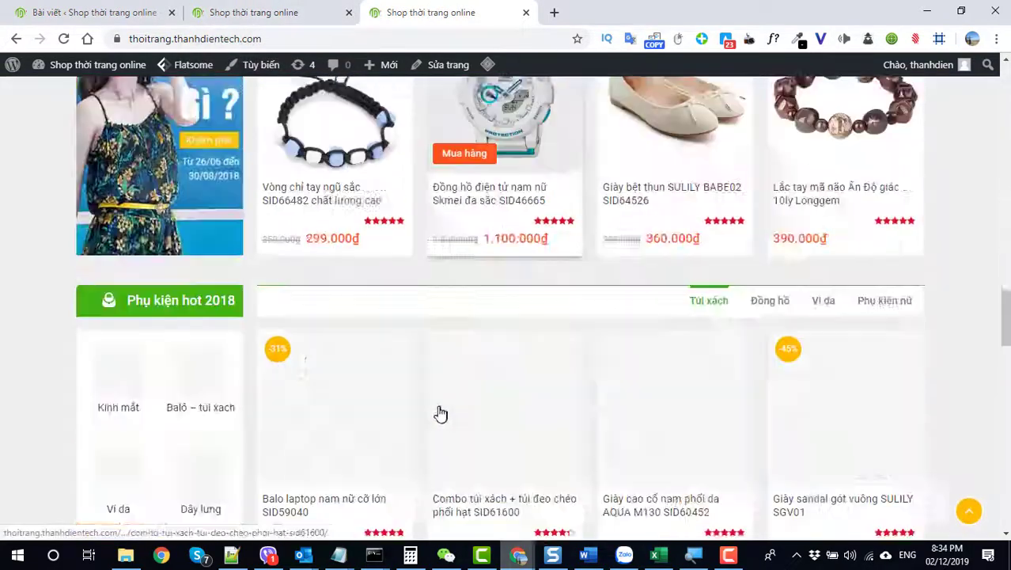
pyautogui.scroll(-1, 412, 406)
pyautogui.scroll(3, 411, 406)
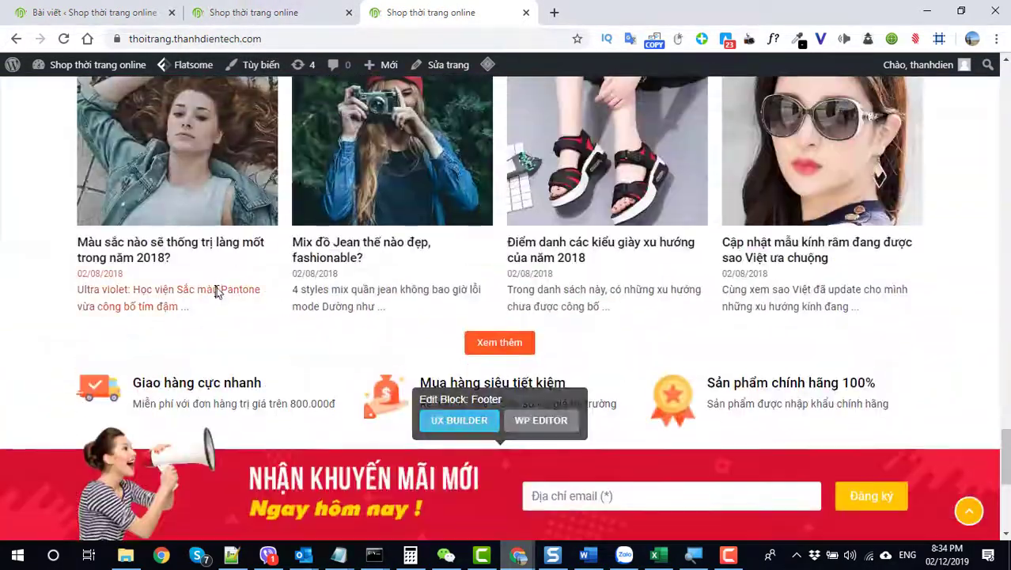
# Step: Review the posts in the WordPress post list against the articles on the homepage
pyautogui.click(108, 13)
pyautogui.scroll(-2, 517, 345)
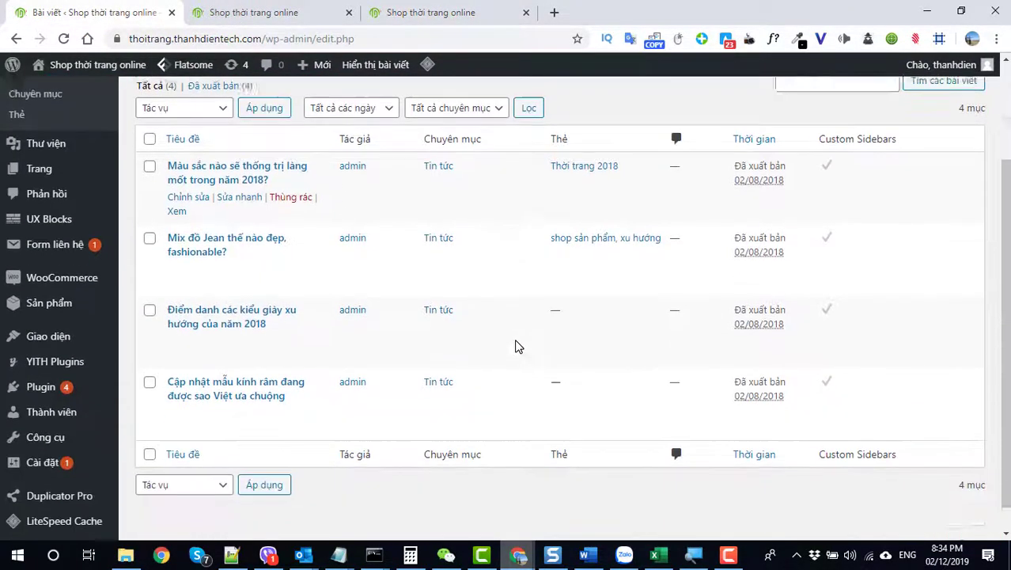
pyautogui.scroll(1, 516, 345)
pyautogui.scroll(1, 515, 346)
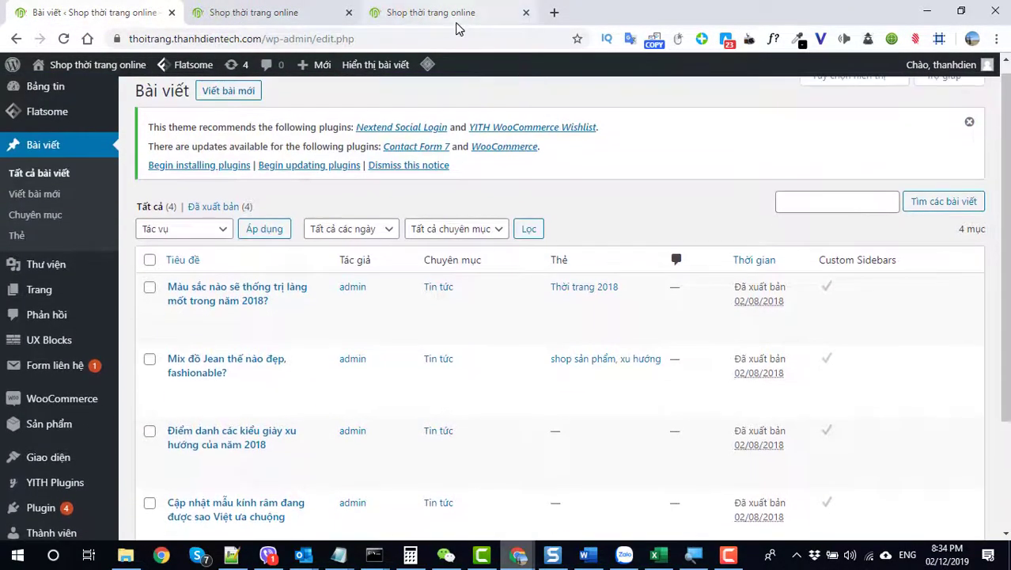
# Step: Go back to the storefront homepage and view the subcategories of Thời trang nam in the product category menu
pyautogui.click(435, 14)
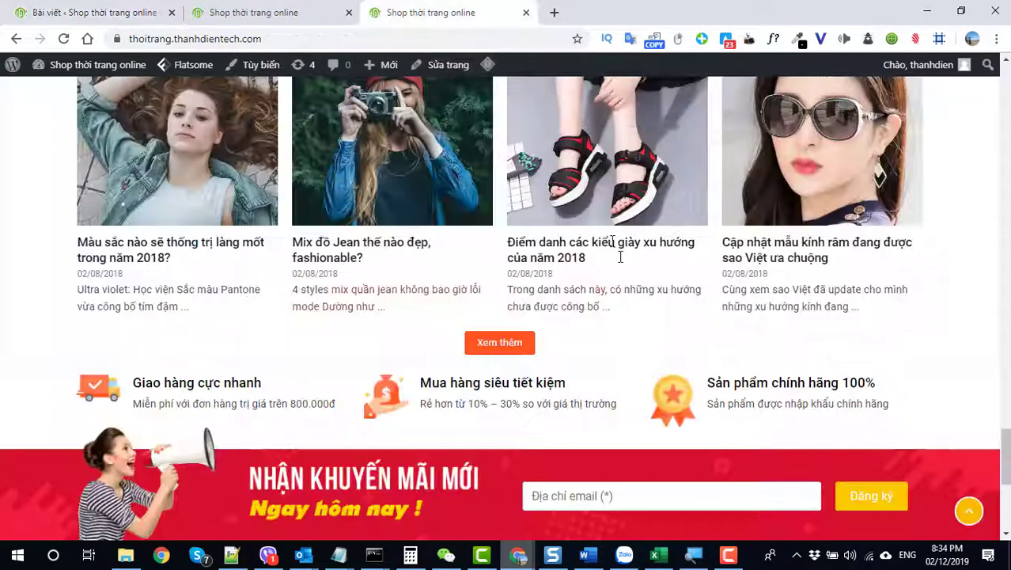
pyautogui.scroll(-10, 621, 261)
pyautogui.scroll(10, 621, 269)
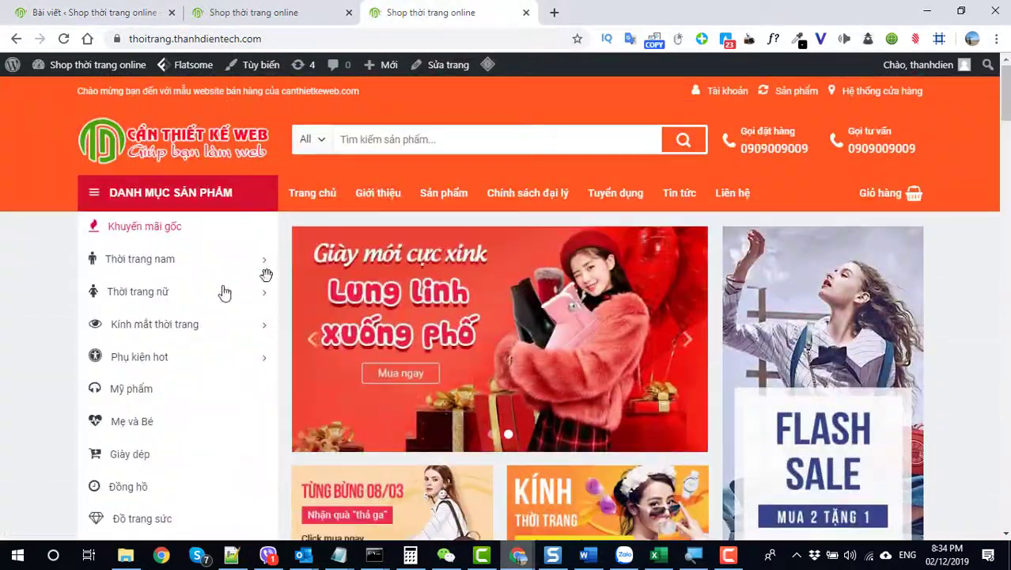
pyautogui.moveTo(166, 265)
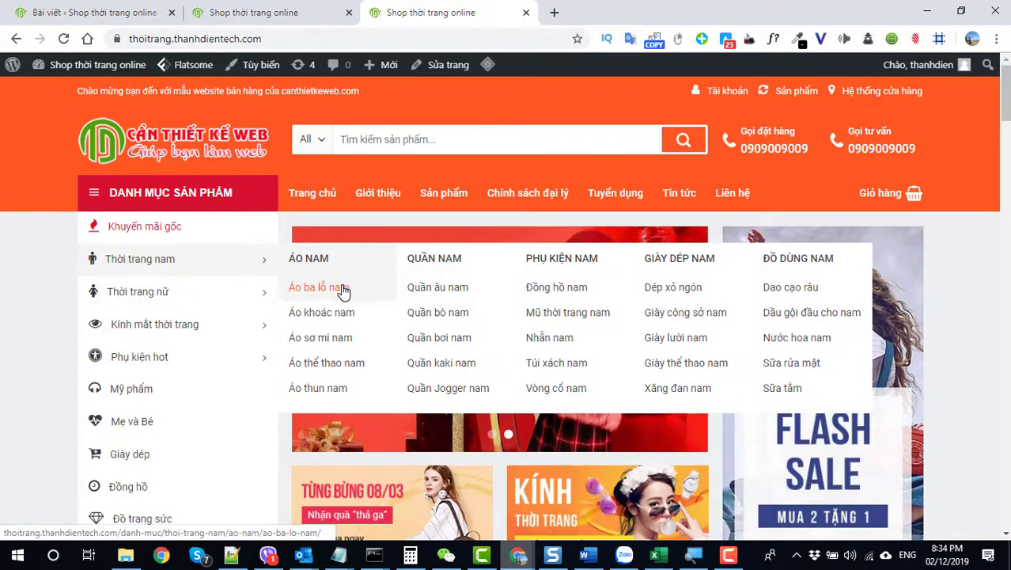
# Step: Return to the WordPress admin and open the post categories page (Chuyên mục)
pyautogui.click(228, 19)
pyautogui.click(150, 14)
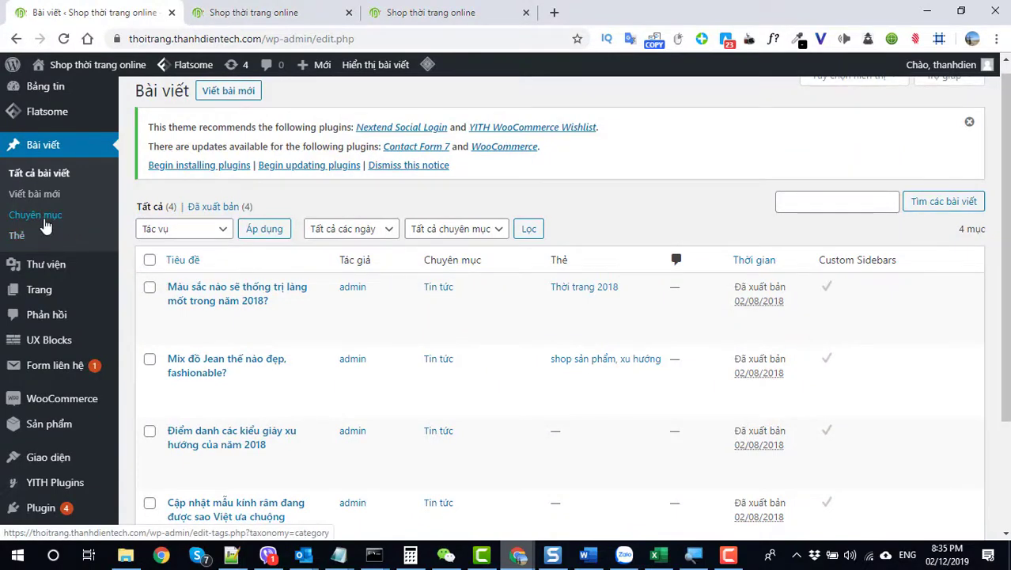
pyautogui.click(44, 221)
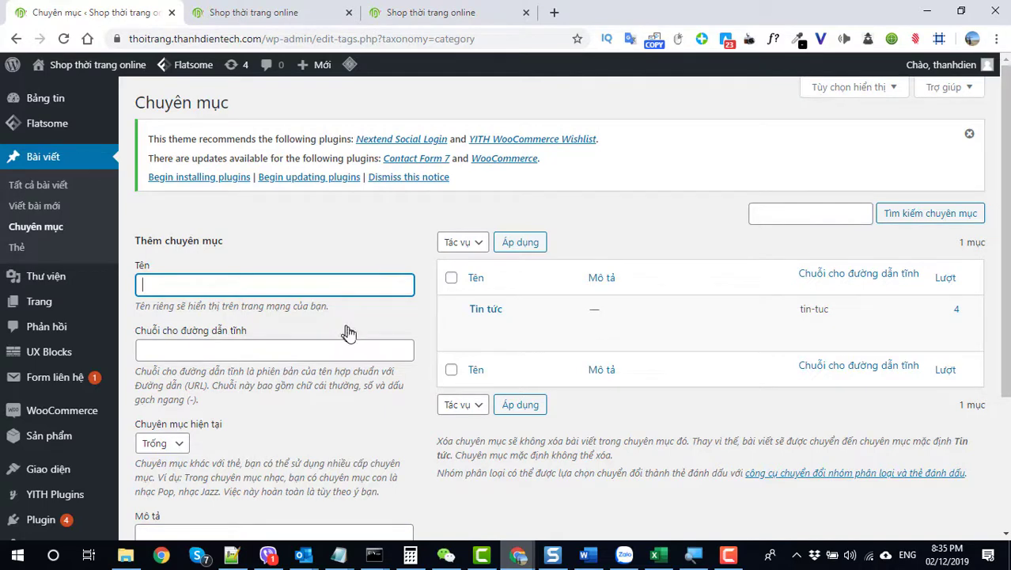
# Step: Open the list of all pages (Trang) in the admin and compare it with the storefront's main menu
pyautogui.click(71, 307)
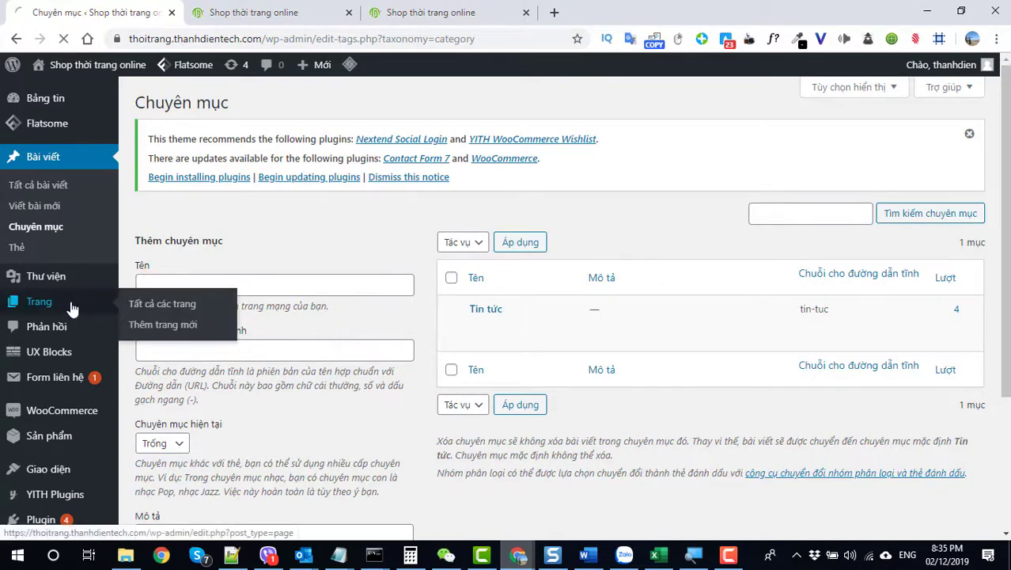
pyautogui.scroll(-5, 317, 357)
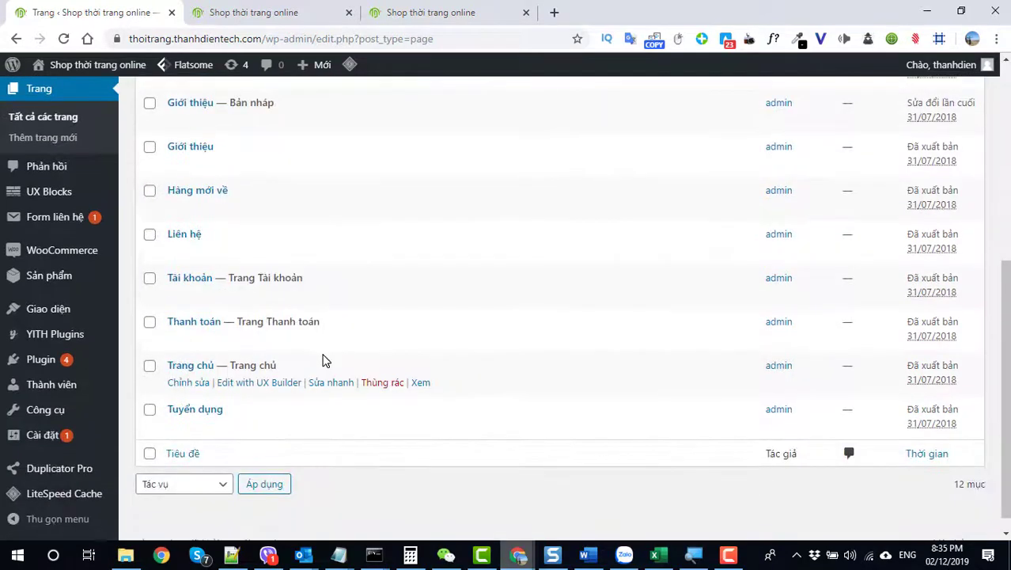
pyautogui.scroll(4, 326, 357)
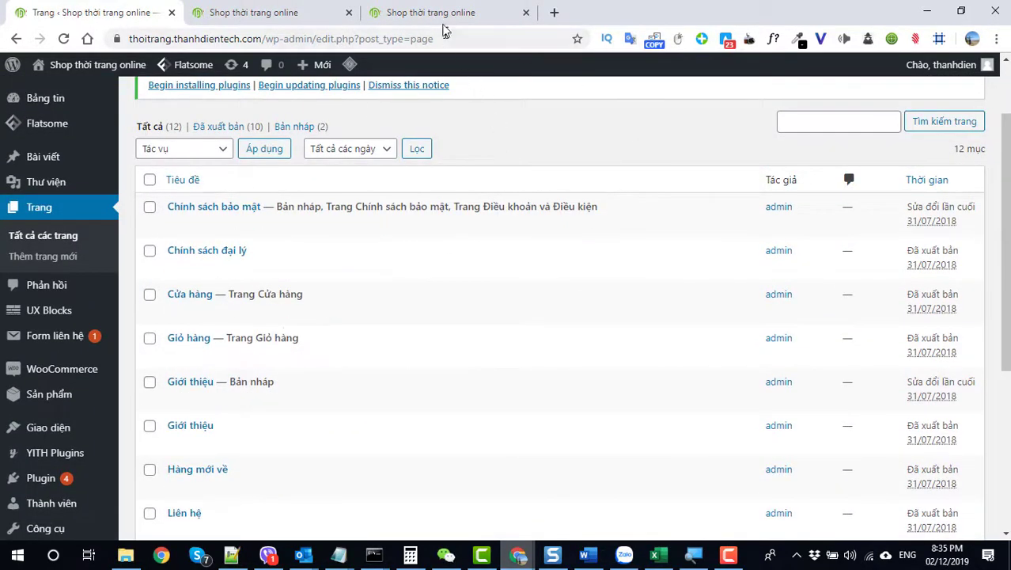
pyautogui.click(443, 15)
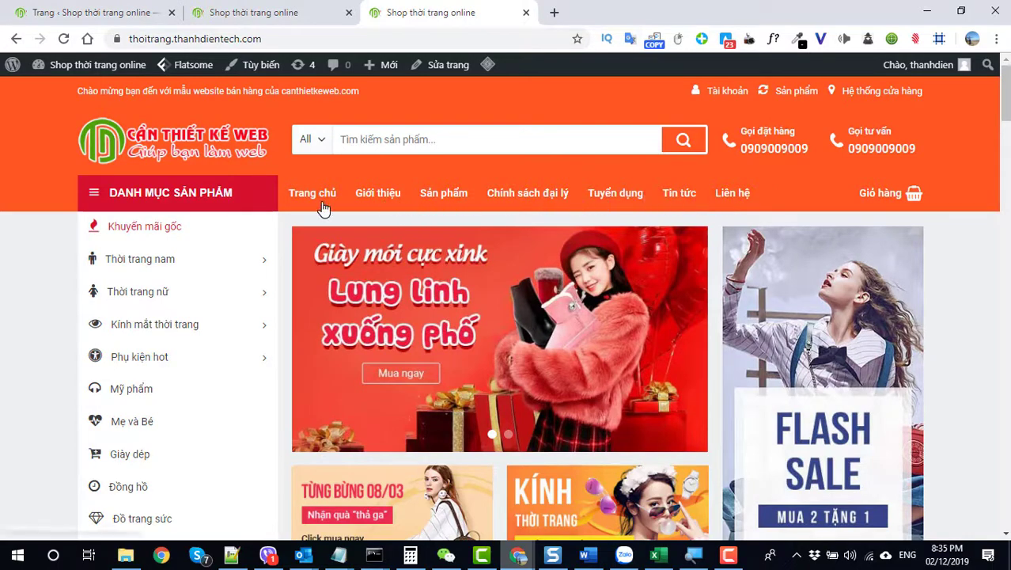
pyautogui.click(106, 14)
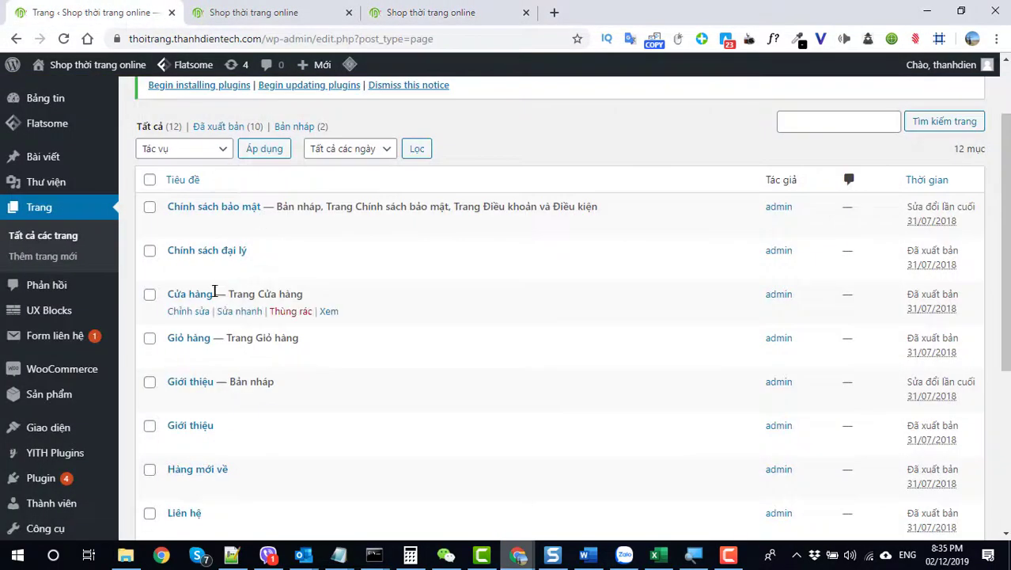
# Step: Find the page marked Trang chủ in the page list and view the matching storefront homepage
pyautogui.scroll(-4, 205, 380)
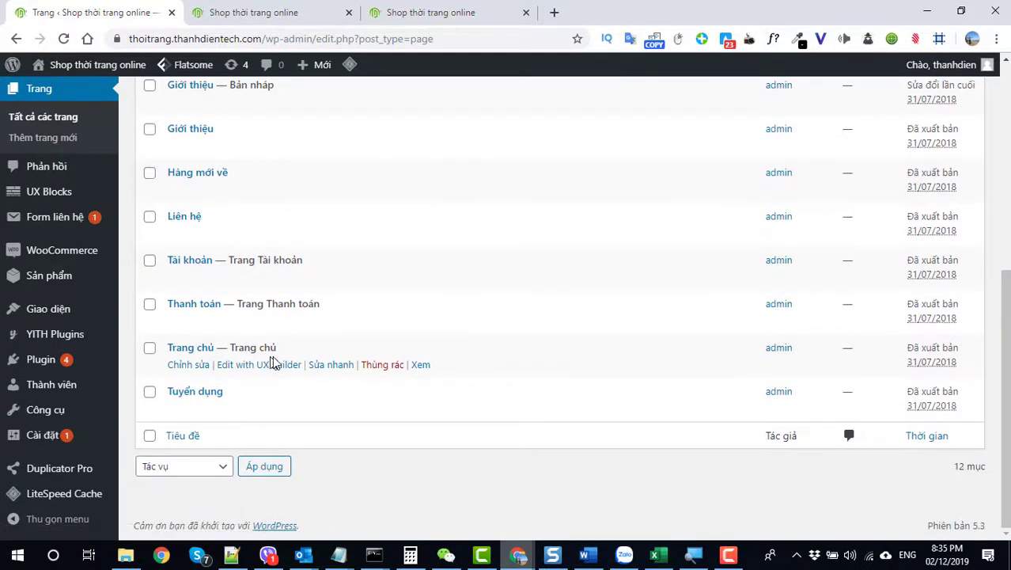
pyautogui.moveTo(277, 348); pyautogui.dragTo(233, 341)
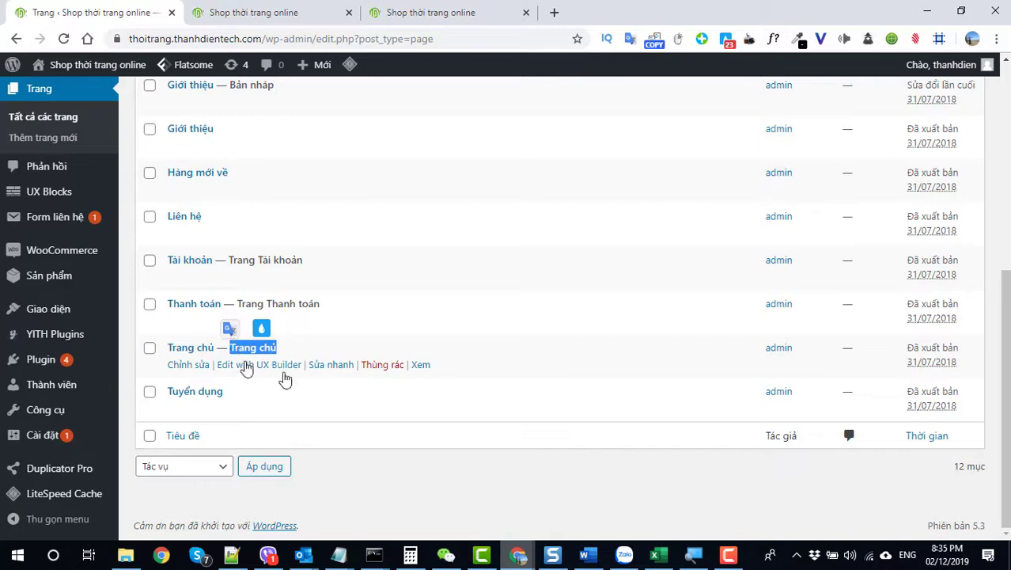
pyautogui.click(463, 10)
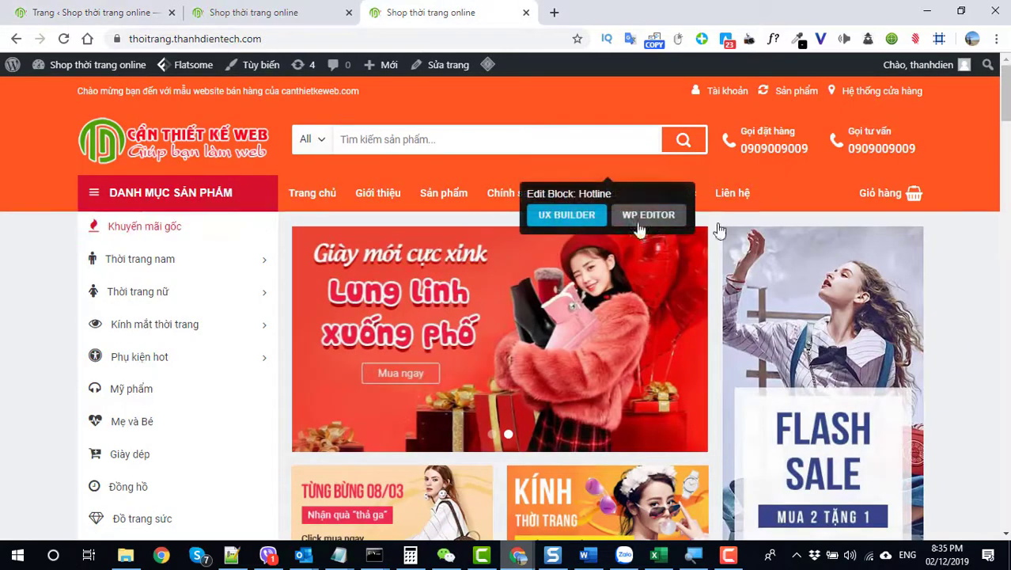
pyautogui.scroll(-4, 481, 305)
pyautogui.scroll(3, 481, 304)
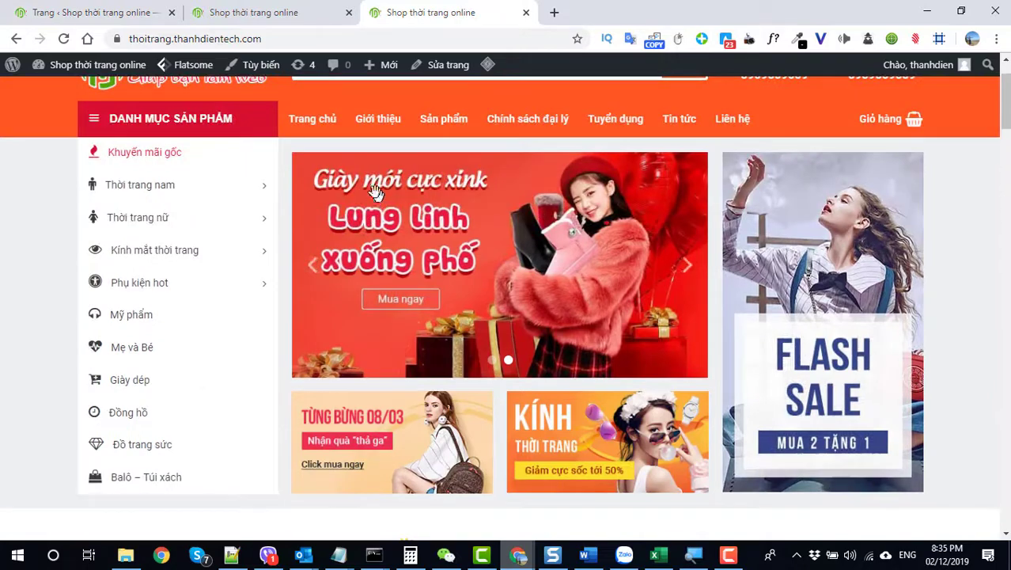
# Step: View the storefront's Giới thiệu page, and open the same page in the admin editor to review its HTML content
pyautogui.click(377, 126)
pyautogui.moveTo(70, 273); pyautogui.dragTo(536, 461)
pyautogui.click(136, 22)
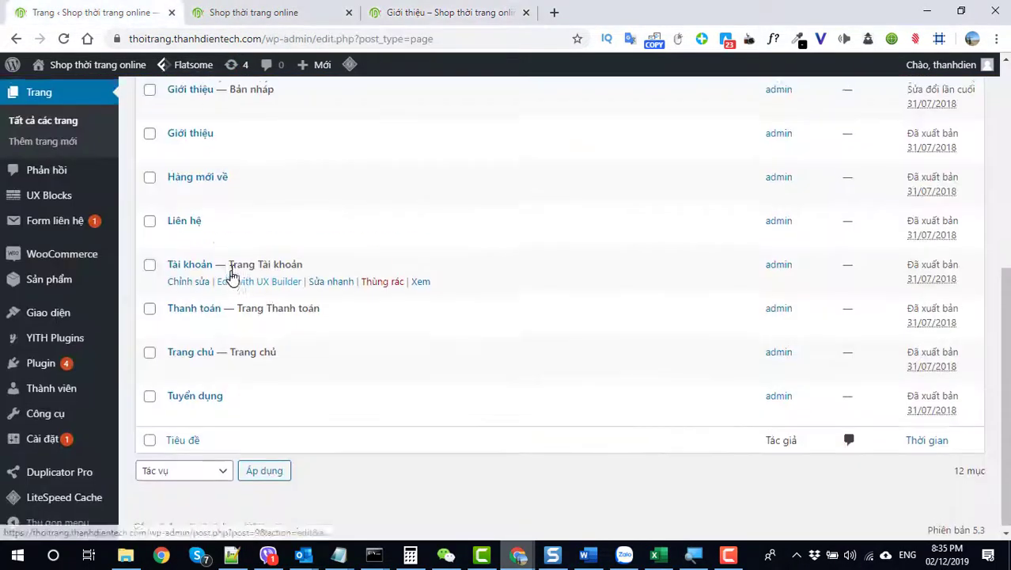
pyautogui.scroll(3, 228, 275)
pyautogui.click(188, 352)
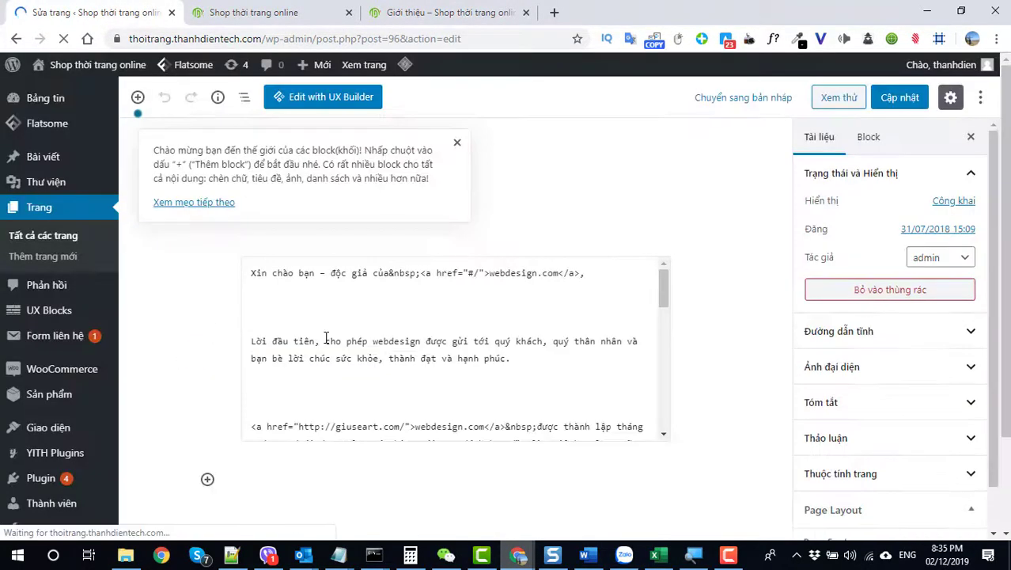
pyautogui.click(409, 349)
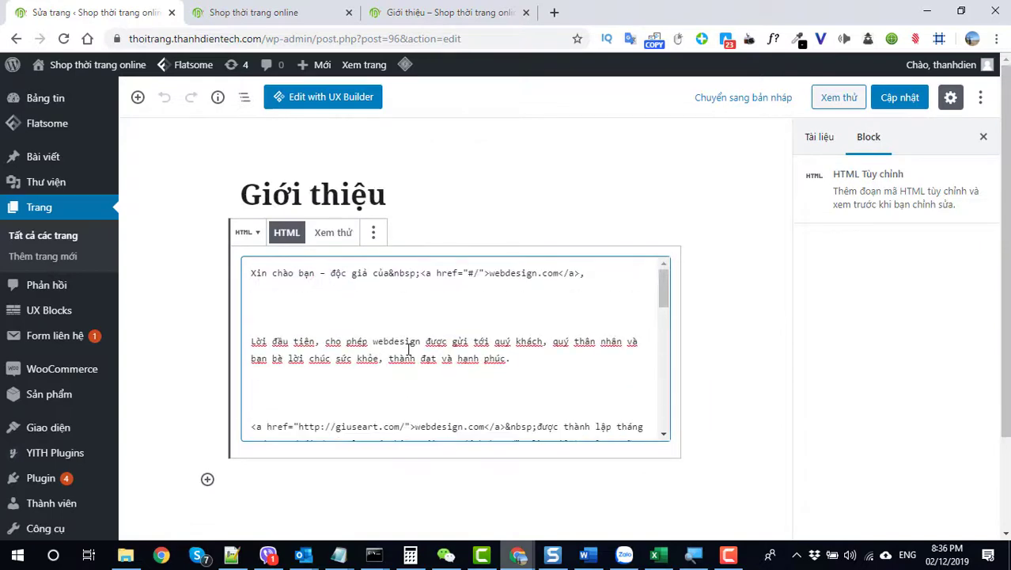
pyautogui.scroll(-6, 546, 351)
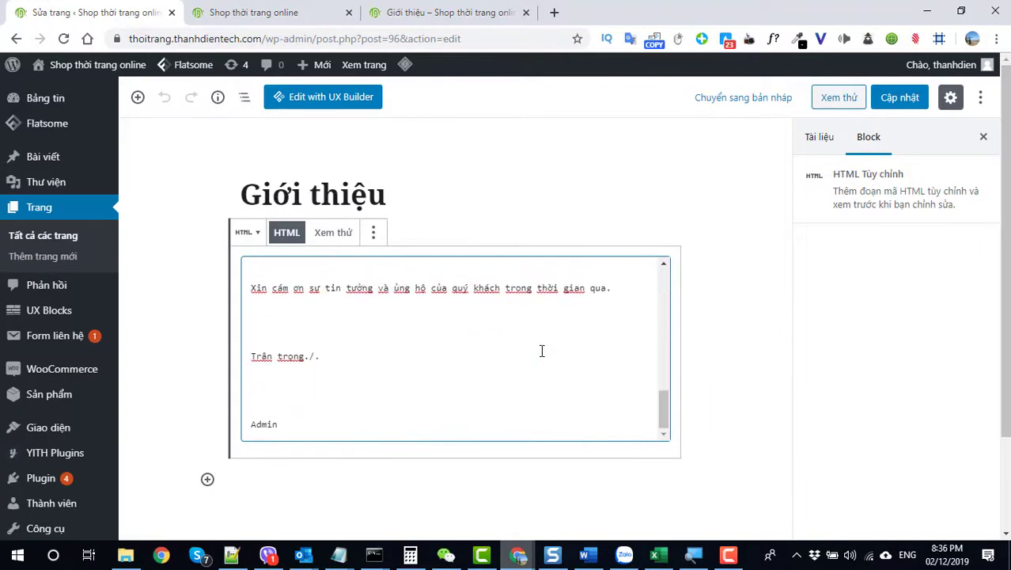
pyautogui.scroll(3, 474, 356)
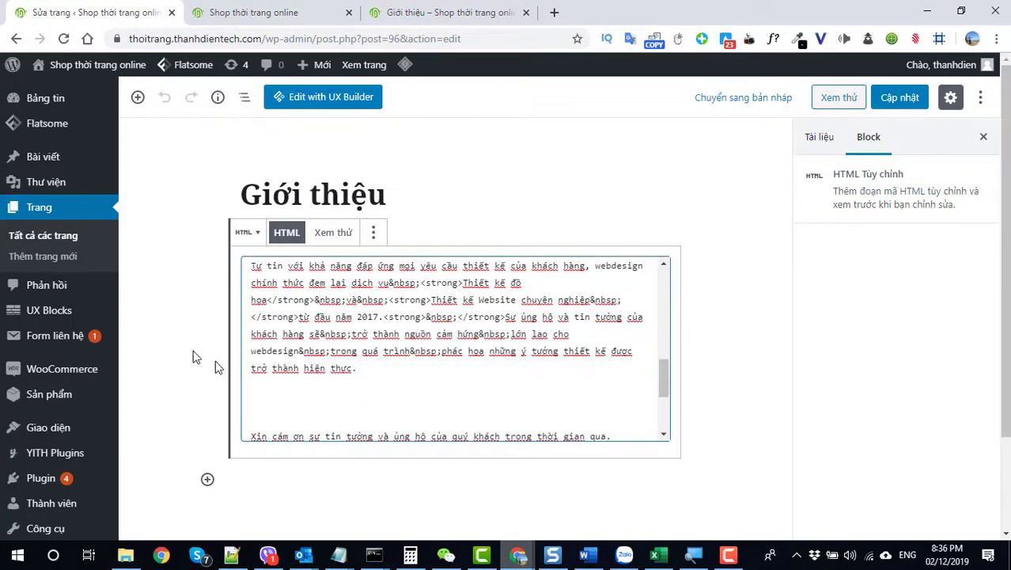
# Step: Open the comments page (Phản hồi) in the admin and look through the product comments
pyautogui.click(61, 285)
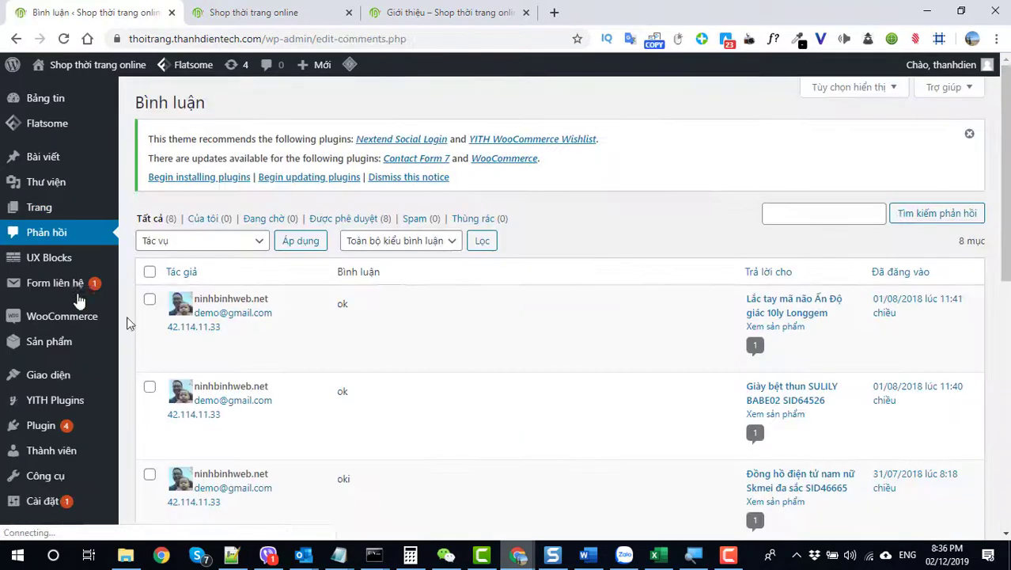
pyautogui.scroll(-3, 477, 356)
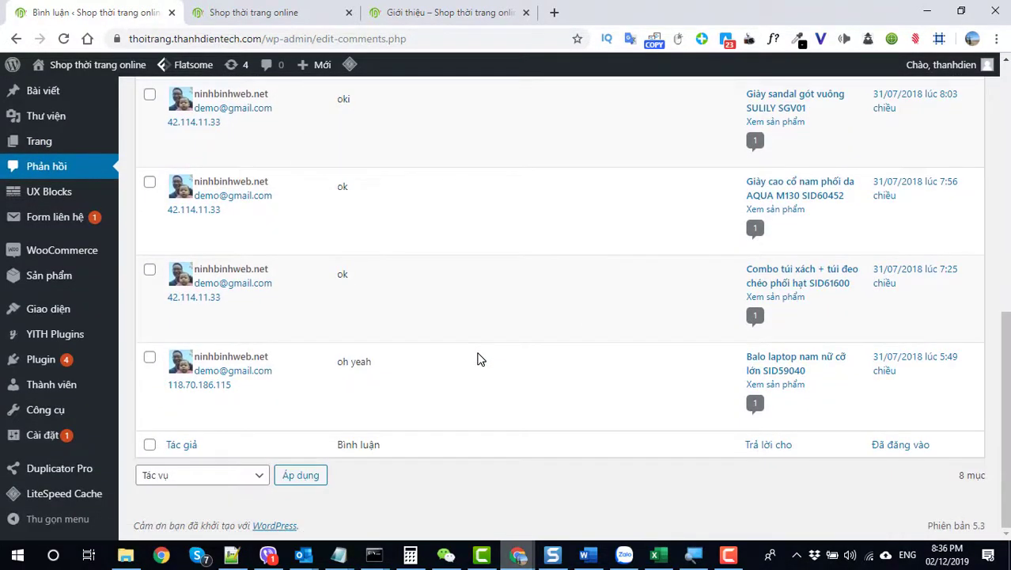
pyautogui.scroll(7, 477, 359)
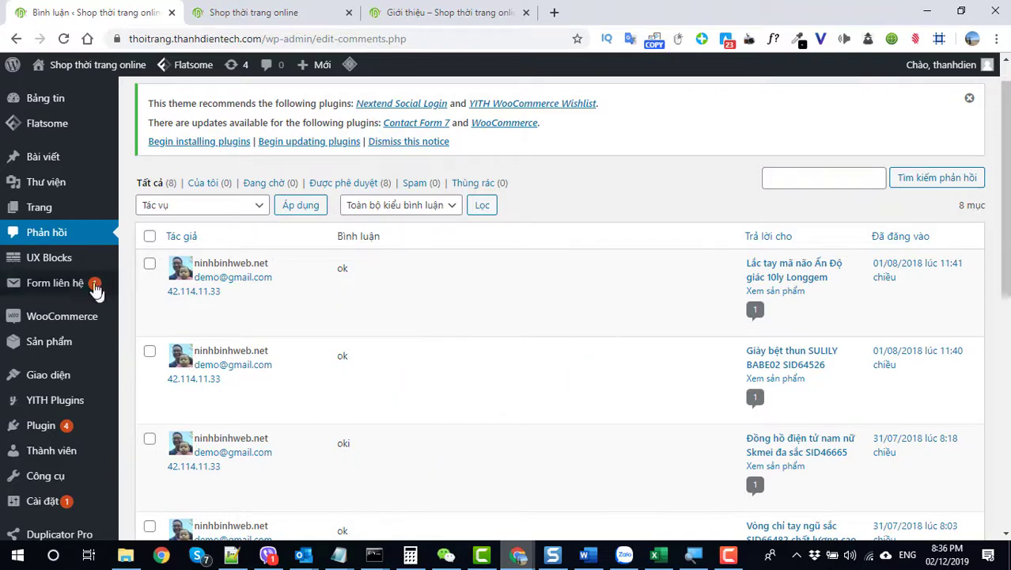
# Step: Open the contact form list (Danh sách Form) in the admin and examine the contact form on the storefront's Liên hệ page
pyautogui.moveTo(59, 292)
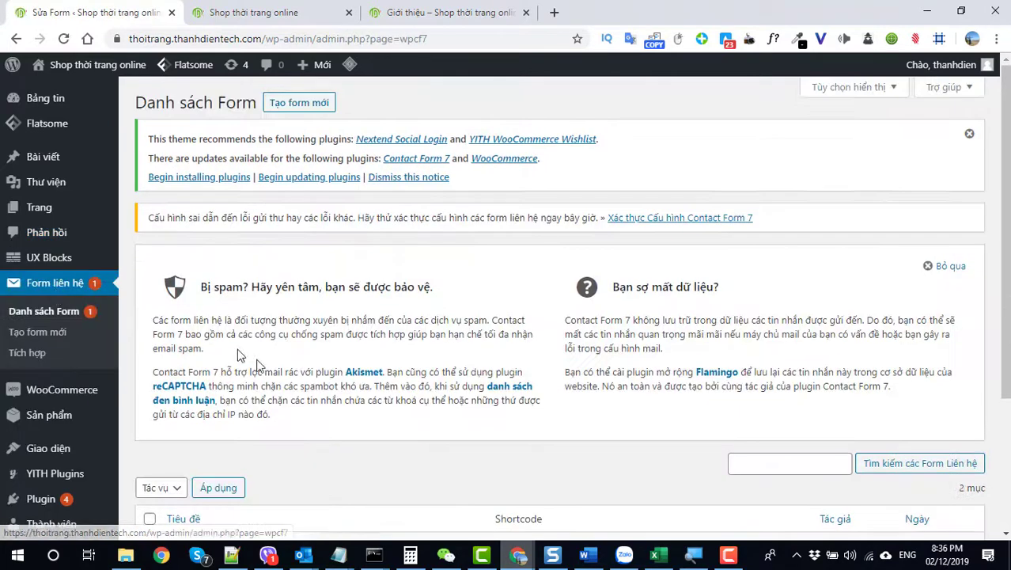
pyautogui.scroll(-3, 299, 380)
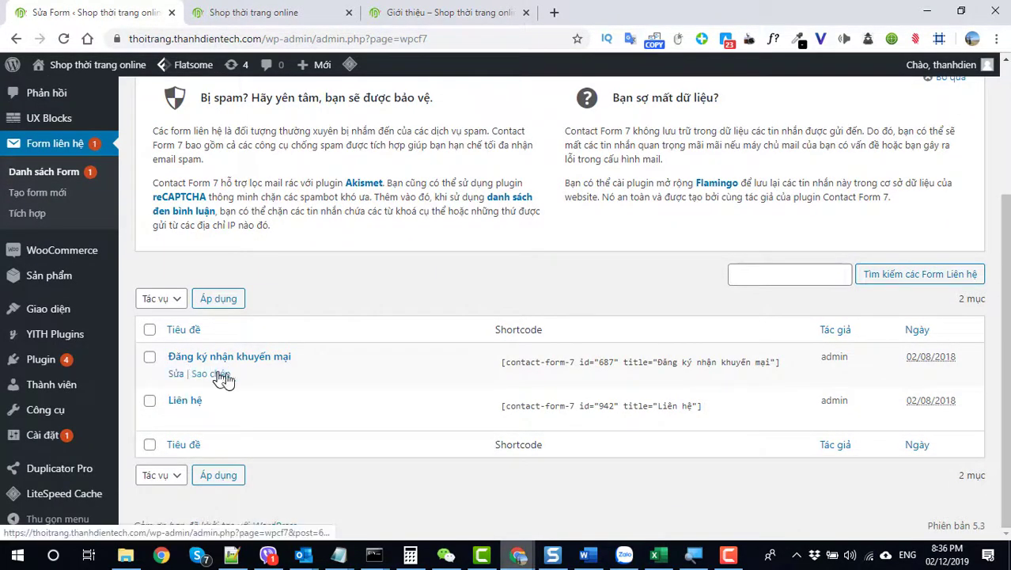
pyautogui.click(237, 12)
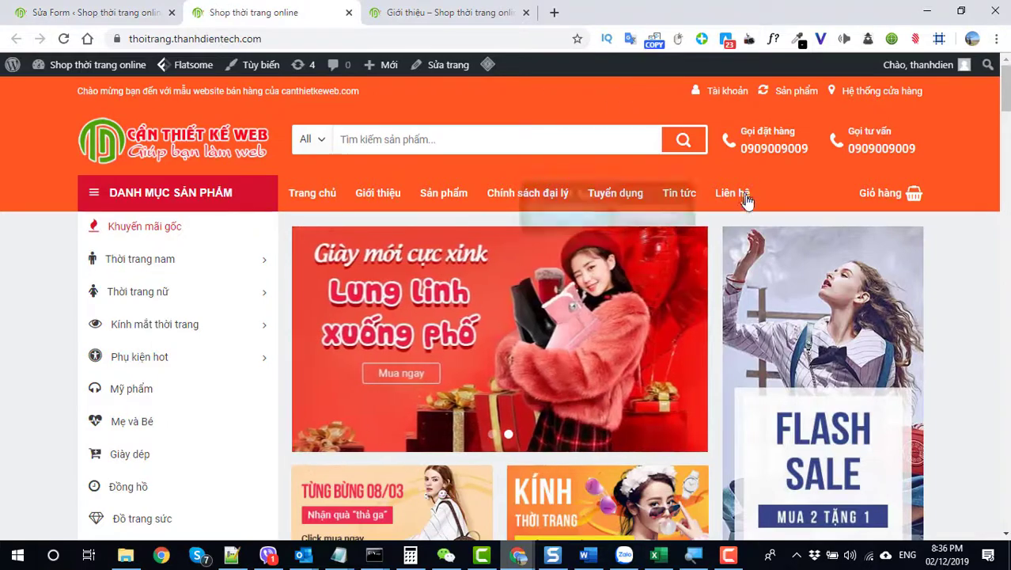
pyautogui.click(733, 198)
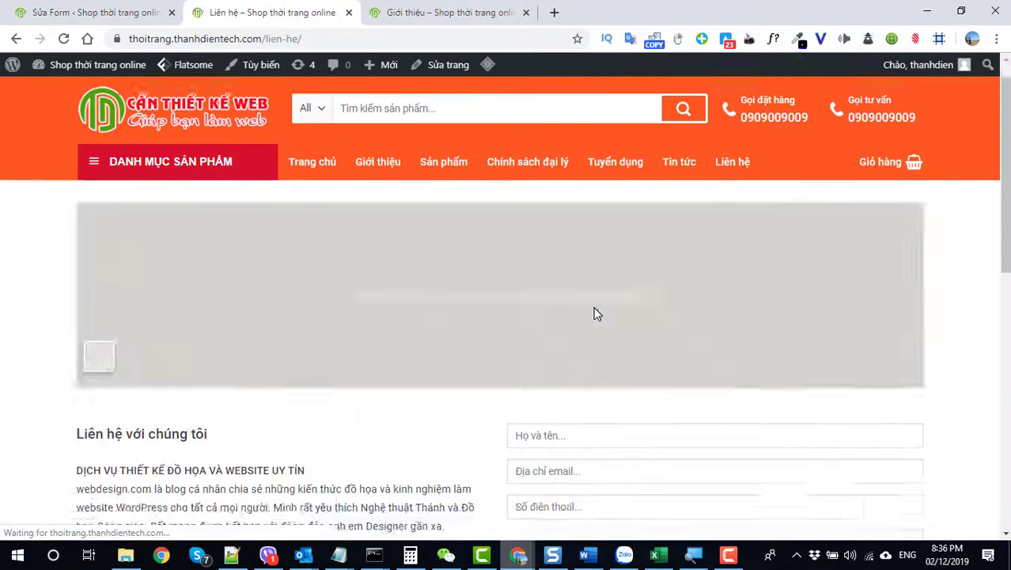
pyautogui.scroll(-3, 593, 312)
pyautogui.scroll(2, 593, 348)
pyautogui.scroll(-1, 591, 293)
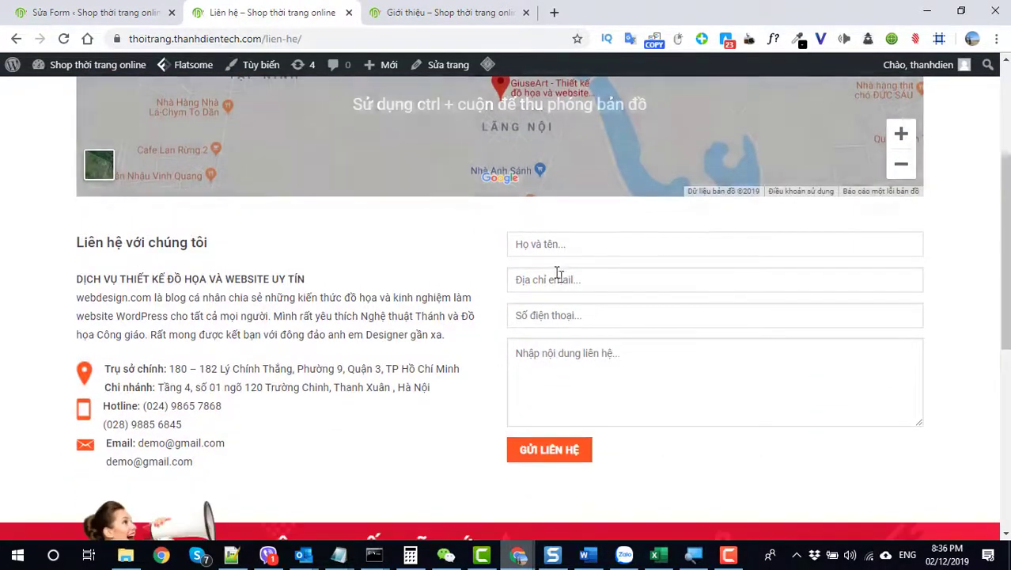
pyautogui.click(545, 247)
pyautogui.click(557, 289)
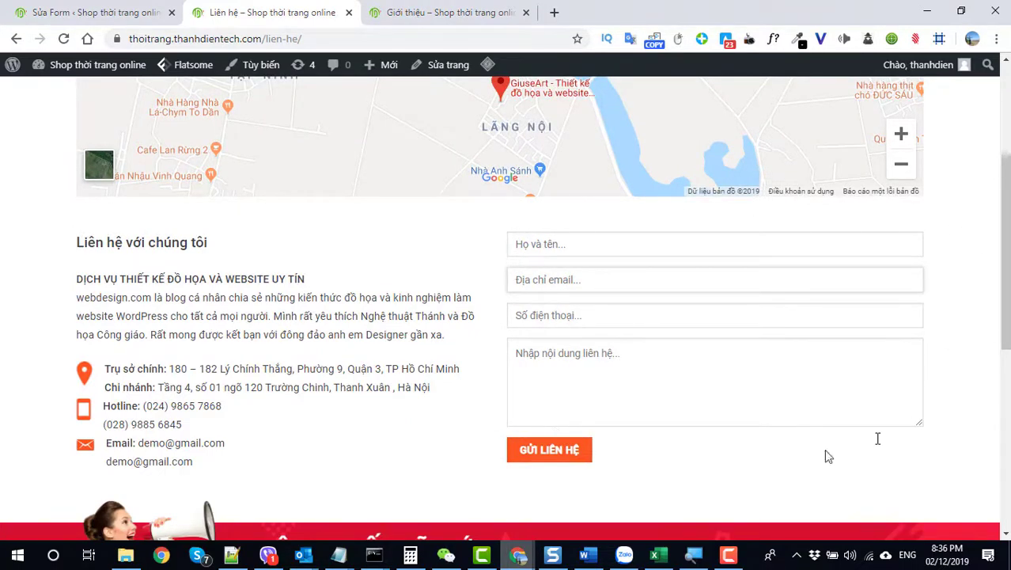
# Step: Open the Liên hệ form in the admin and review its mail configuration, including the recipient address and message template
pyautogui.click(105, 17)
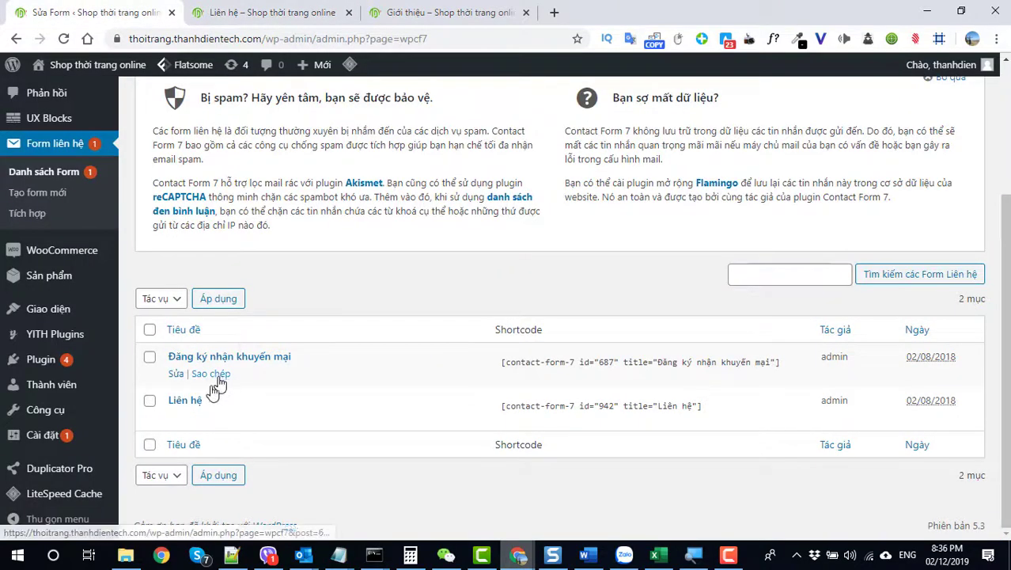
pyautogui.click(187, 402)
pyautogui.scroll(-2, 327, 390)
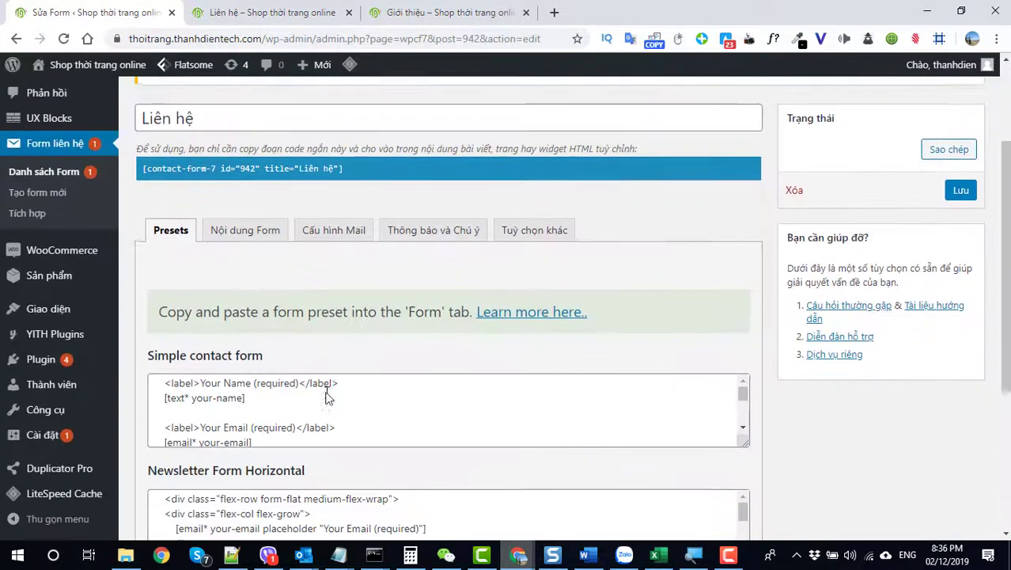
pyautogui.click(333, 232)
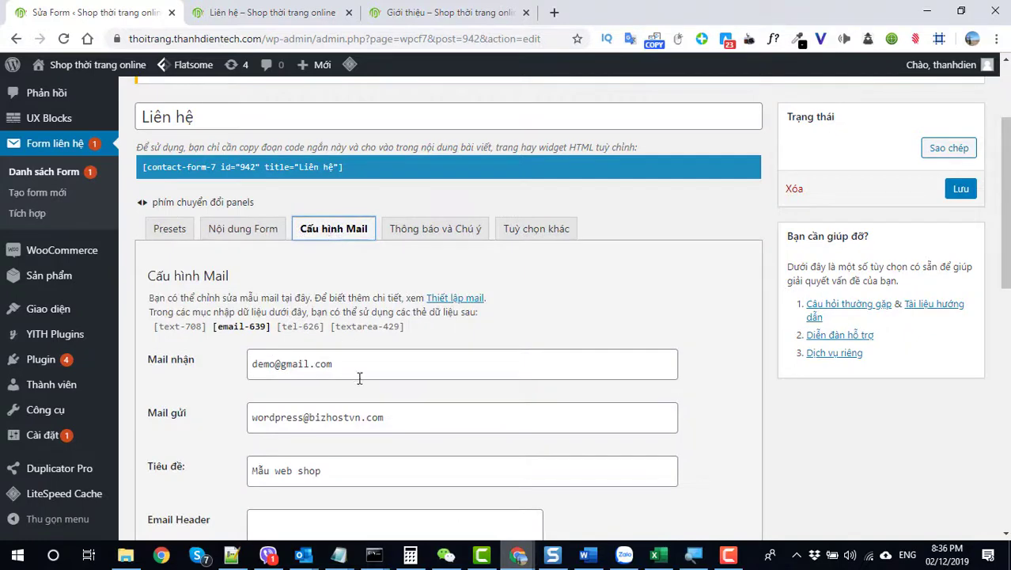
pyautogui.moveTo(356, 368); pyautogui.dragTo(255, 367)
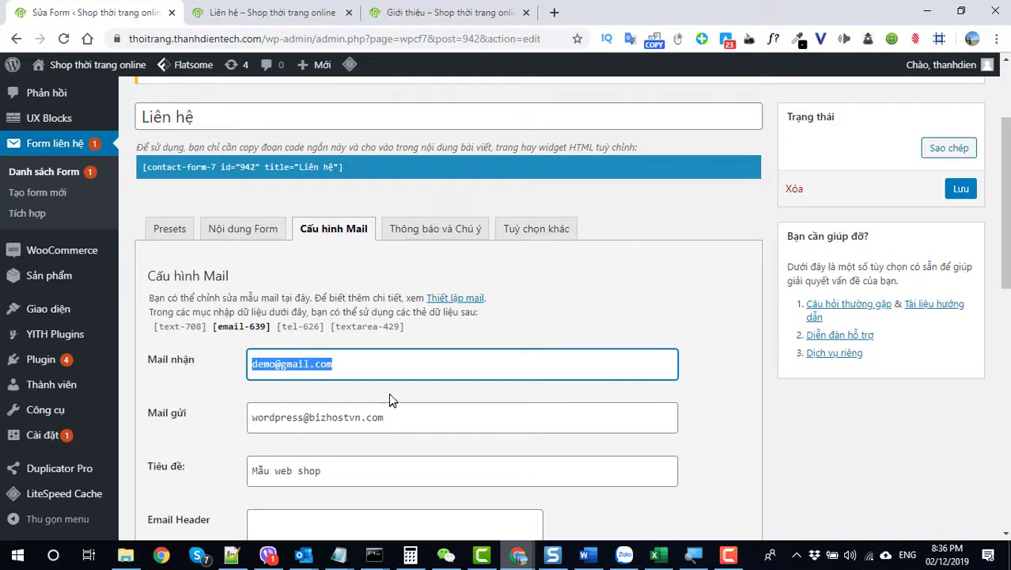
pyautogui.scroll(-4, 388, 400)
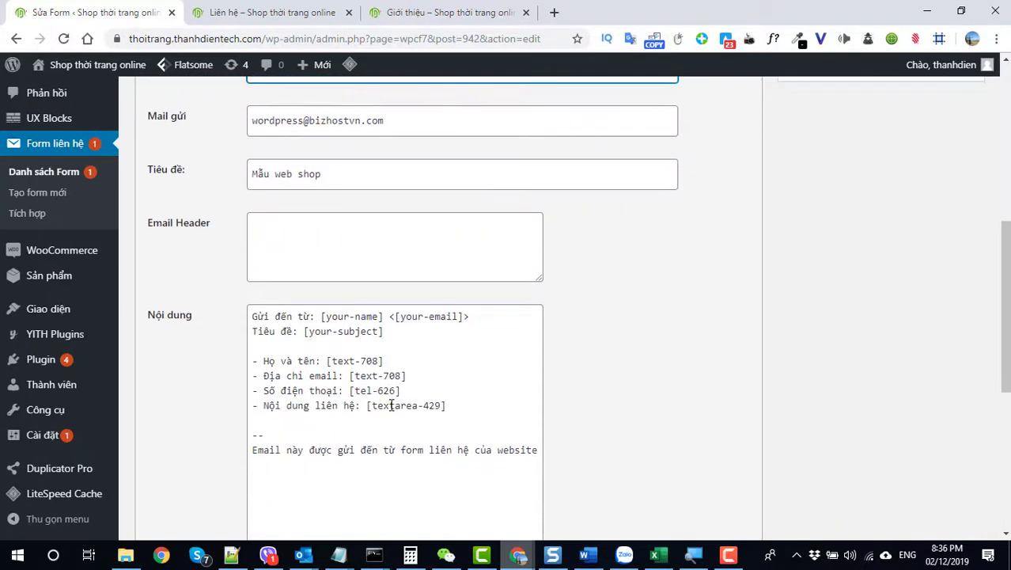
pyautogui.scroll(3, 391, 405)
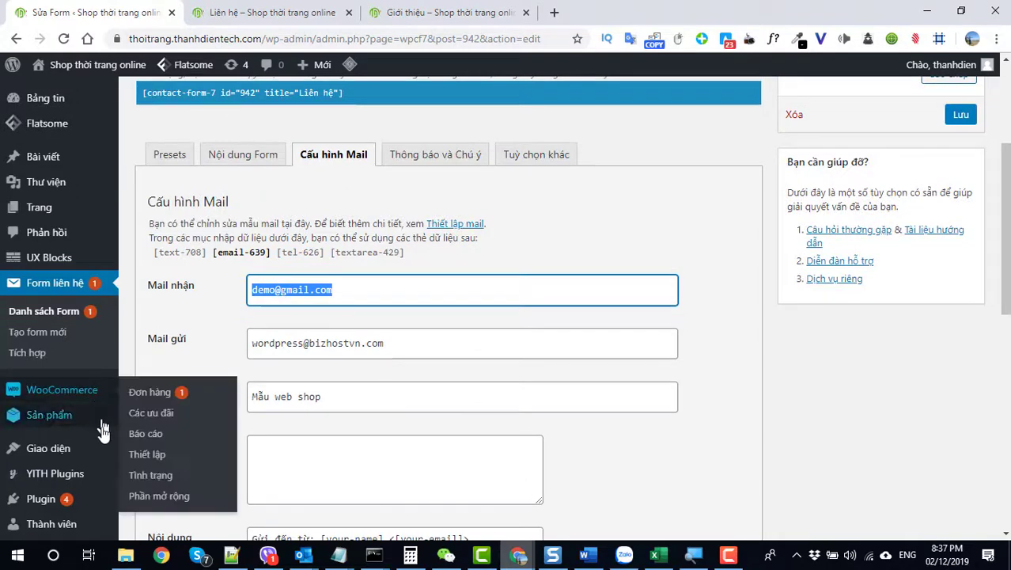
# Step: Open the WooCommerce orders list (Đơn hàng) to view the shop's orders
pyautogui.moveTo(87, 413)
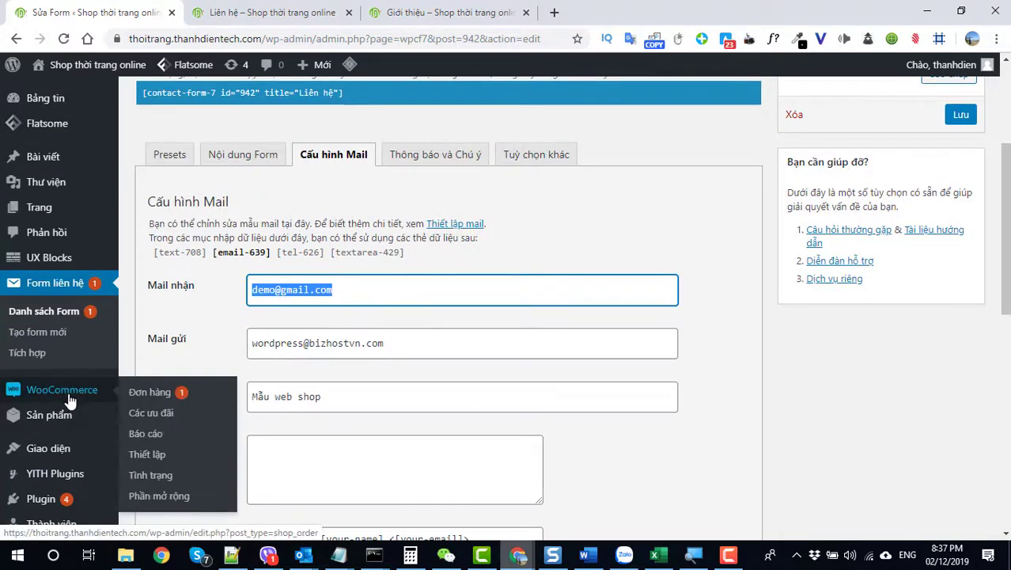
pyautogui.click(68, 399)
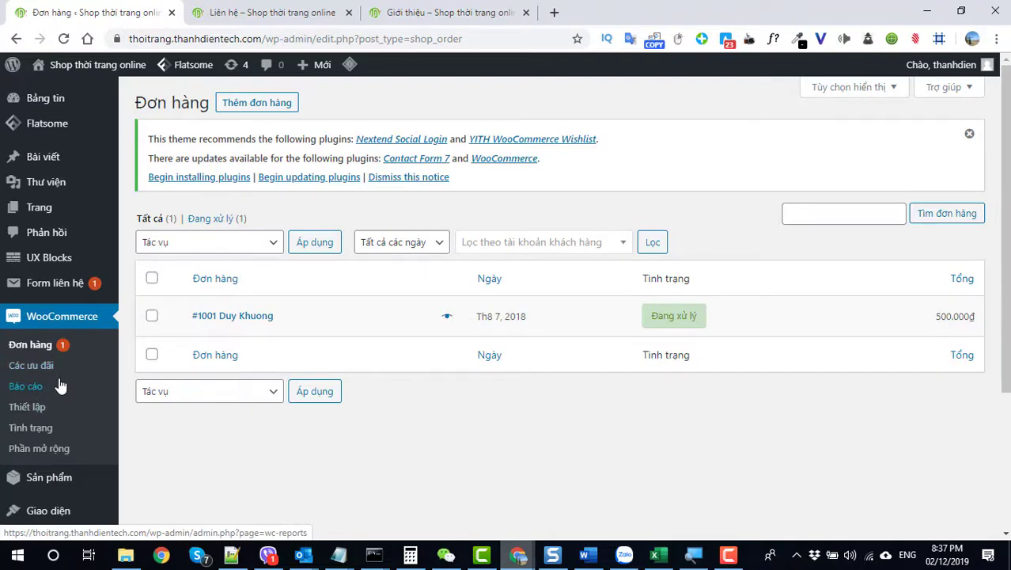
pyautogui.scroll(-2, 60, 385)
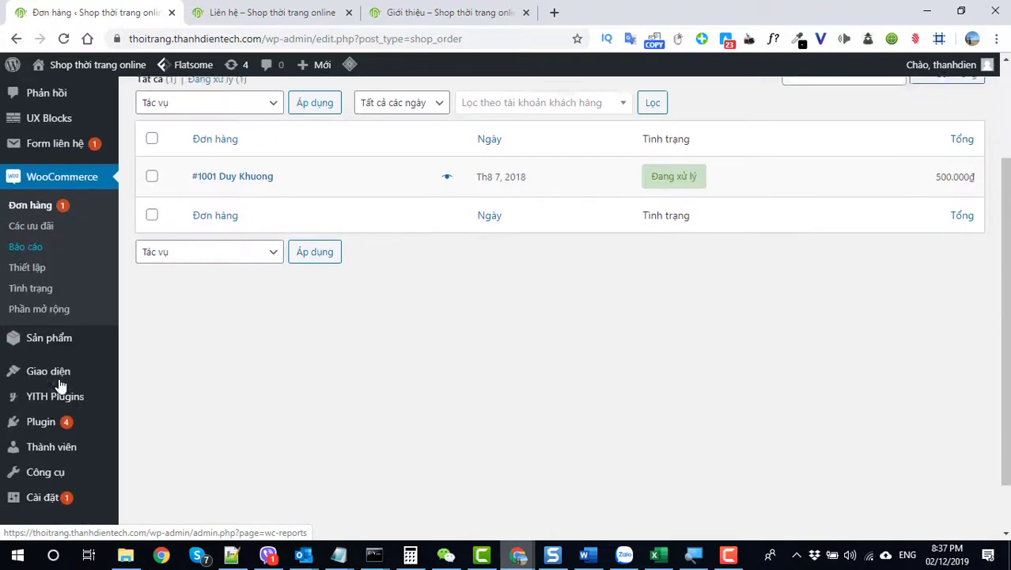
# Step: Open the list of all products (Sản phẩm) and look through the products with their prices and categories
pyautogui.click(49, 345)
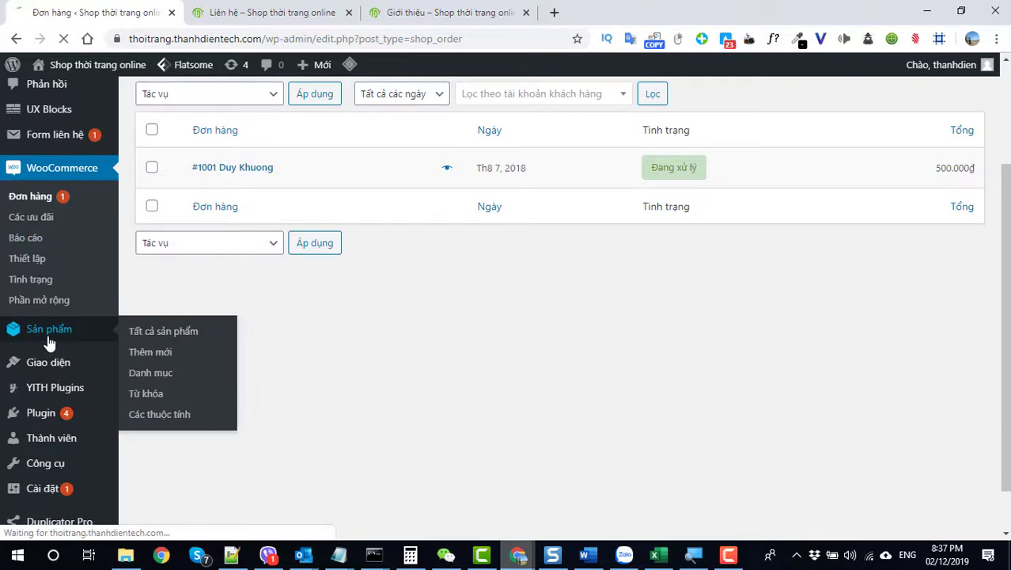
pyautogui.scroll(-2, 51, 348)
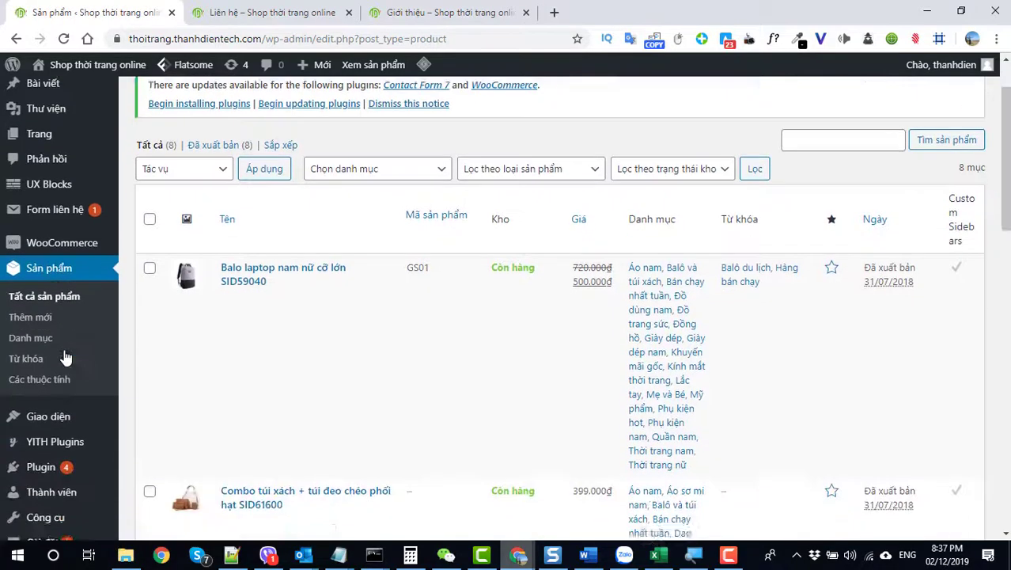
pyautogui.moveTo(108, 399)
pyautogui.scroll(-10, 480, 342)
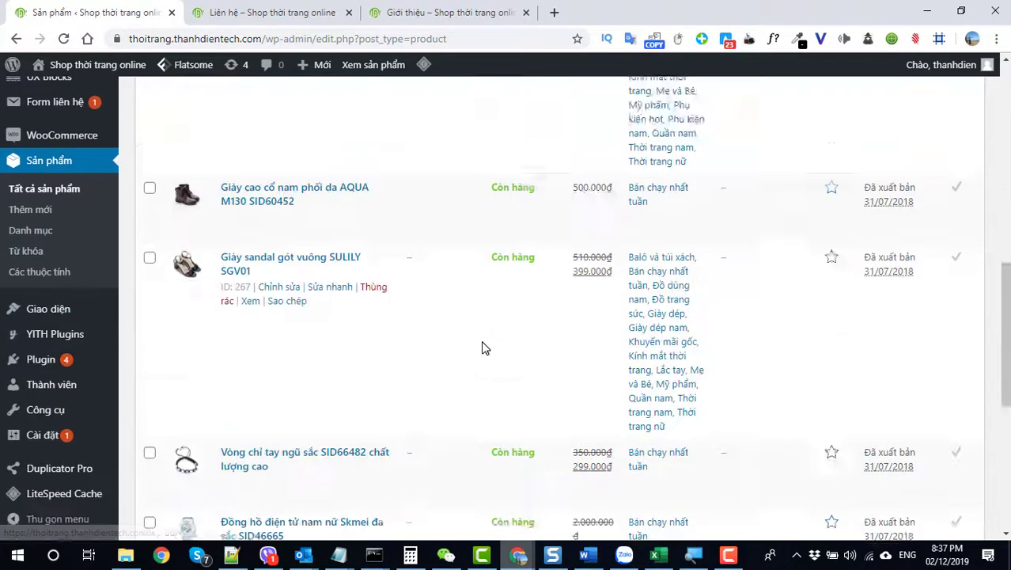
pyautogui.scroll(15, 471, 343)
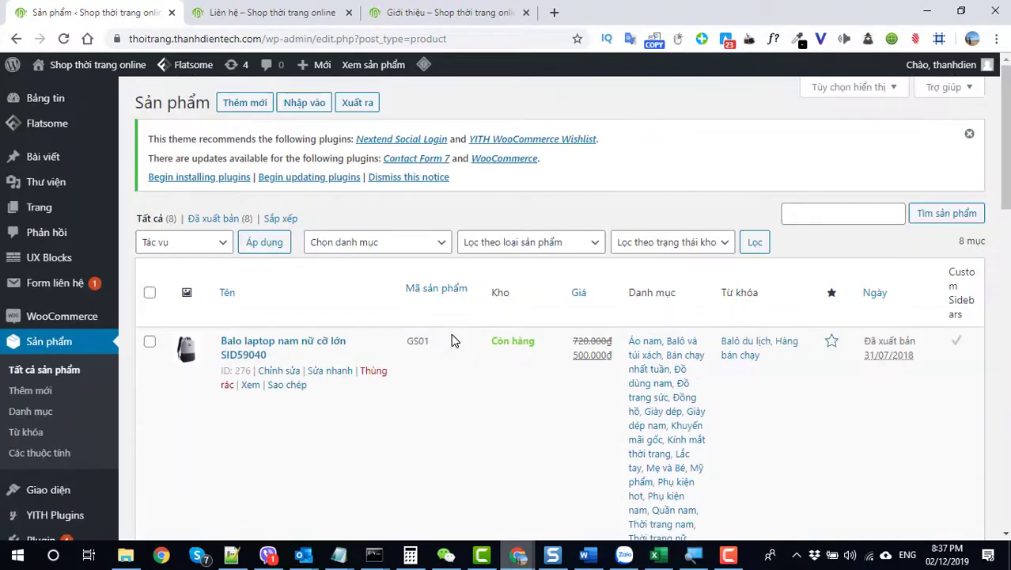
# Step: Open the product categories page (Danh mục) and look through the category hierarchy
pyautogui.click(30, 412)
pyautogui.scroll(-10, 726, 322)
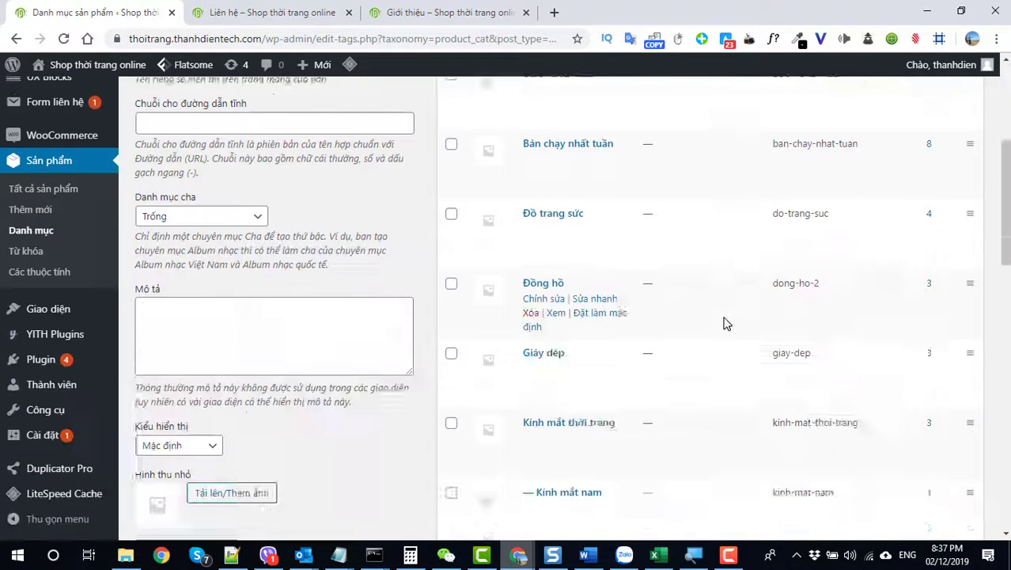
pyautogui.scroll(-5, 726, 322)
pyautogui.scroll(7, 725, 323)
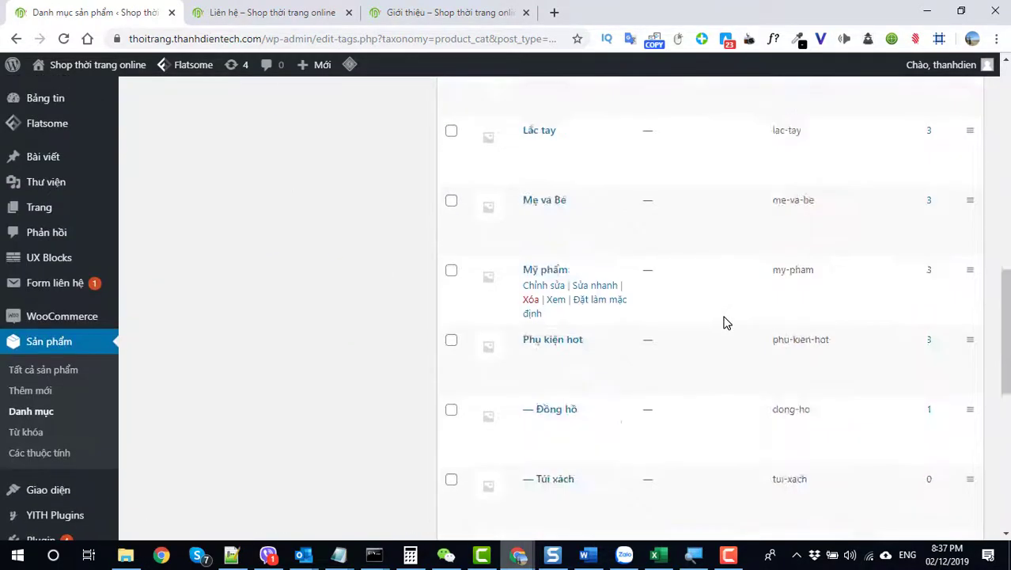
pyautogui.scroll(-2, 725, 322)
pyautogui.scroll(-5, 835, 366)
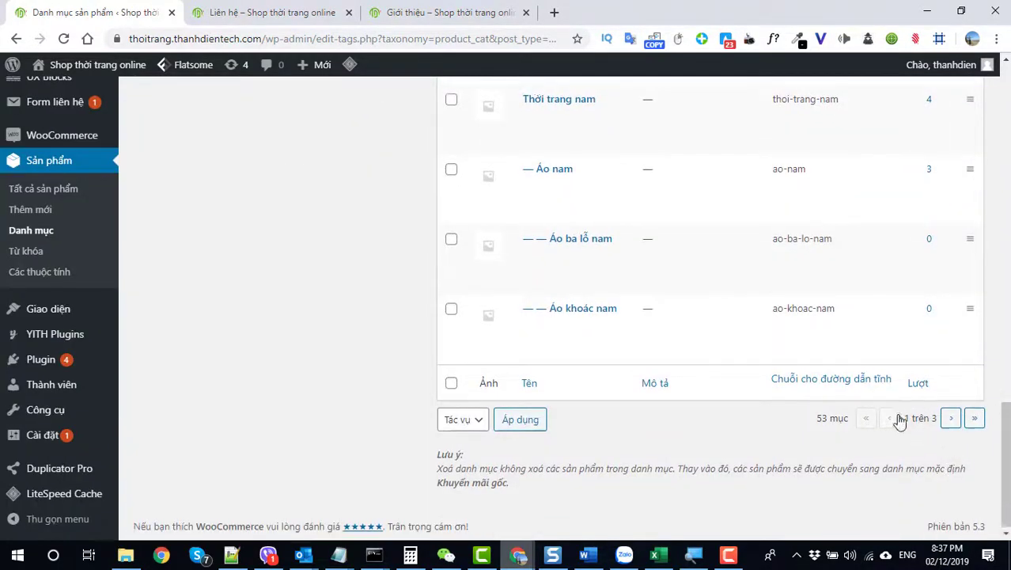
pyautogui.scroll(14, 873, 379)
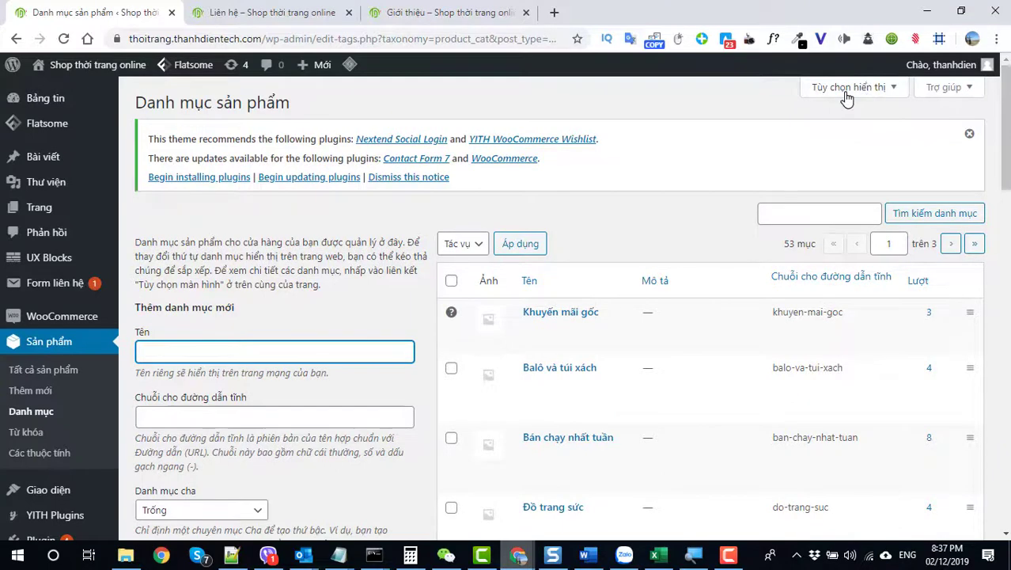
# Step: Set the product category list to show 100 items per page in the display options and apply it
pyautogui.click(847, 93)
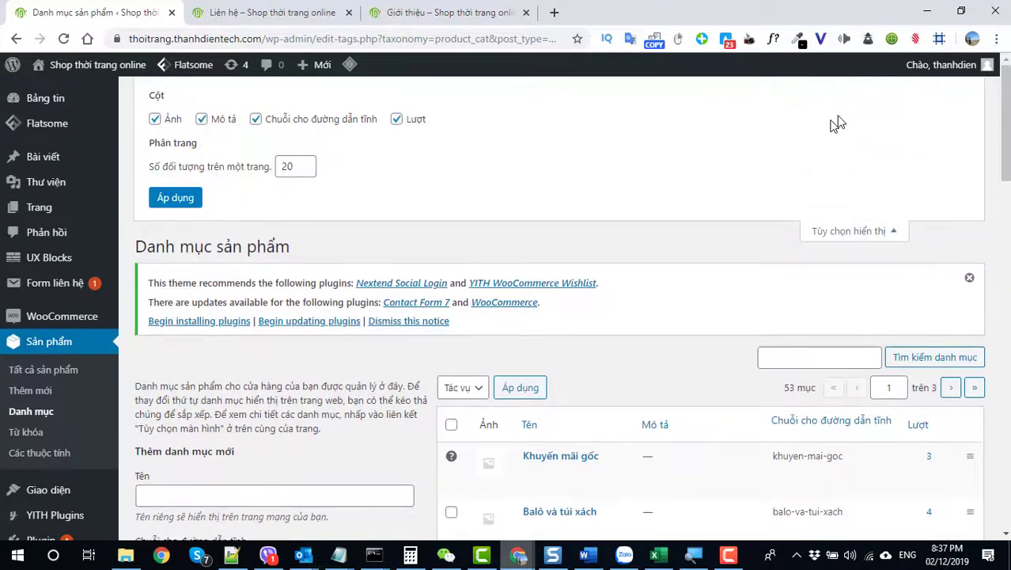
pyautogui.doubleClick(291, 168)
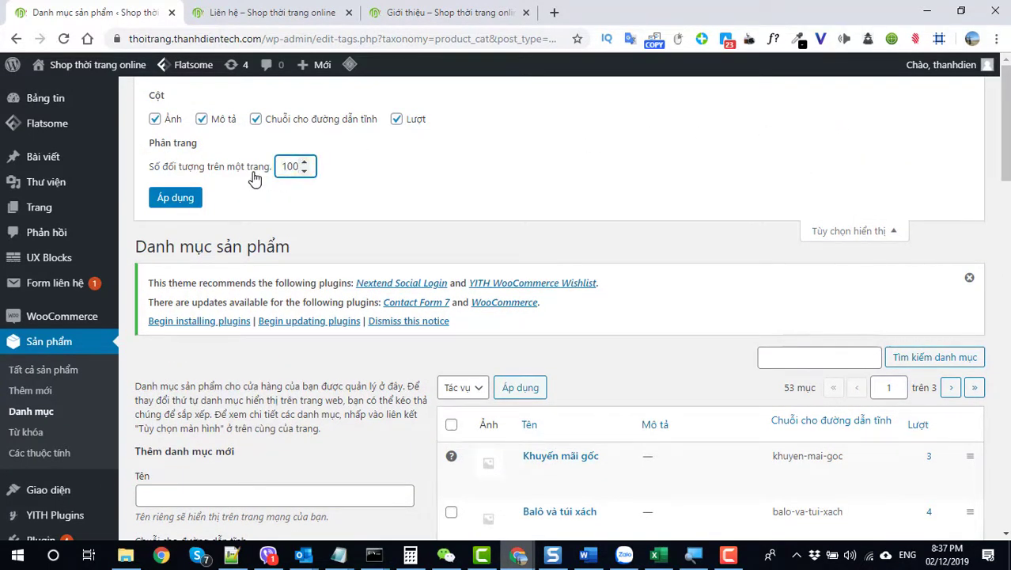
pyautogui.write('100')
pyautogui.click(163, 197)
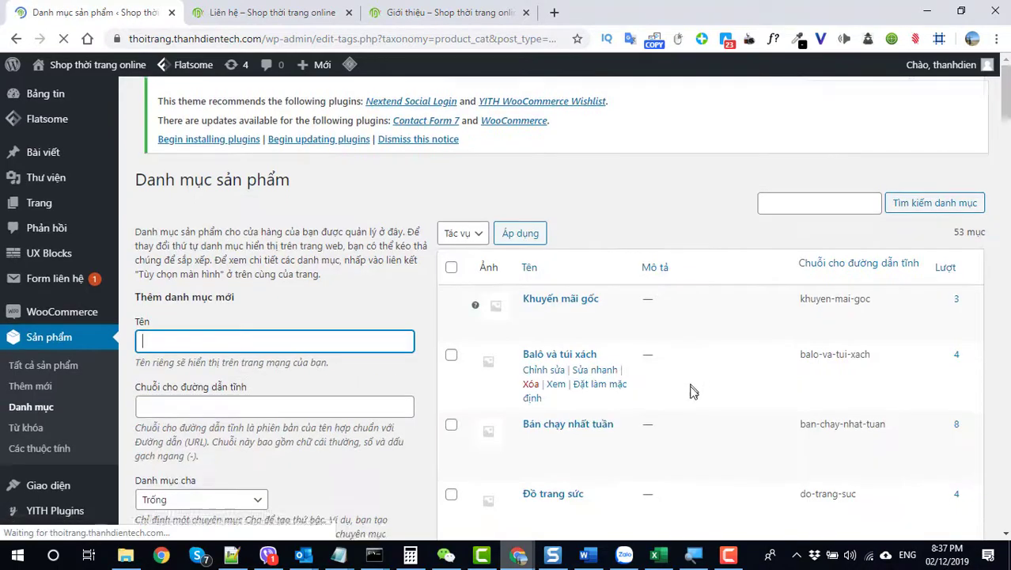
# Step: Look through the full product category list on one page, including parent categories and their subcategories
pyautogui.scroll(-15, 691, 391)
pyautogui.scroll(15, 685, 377)
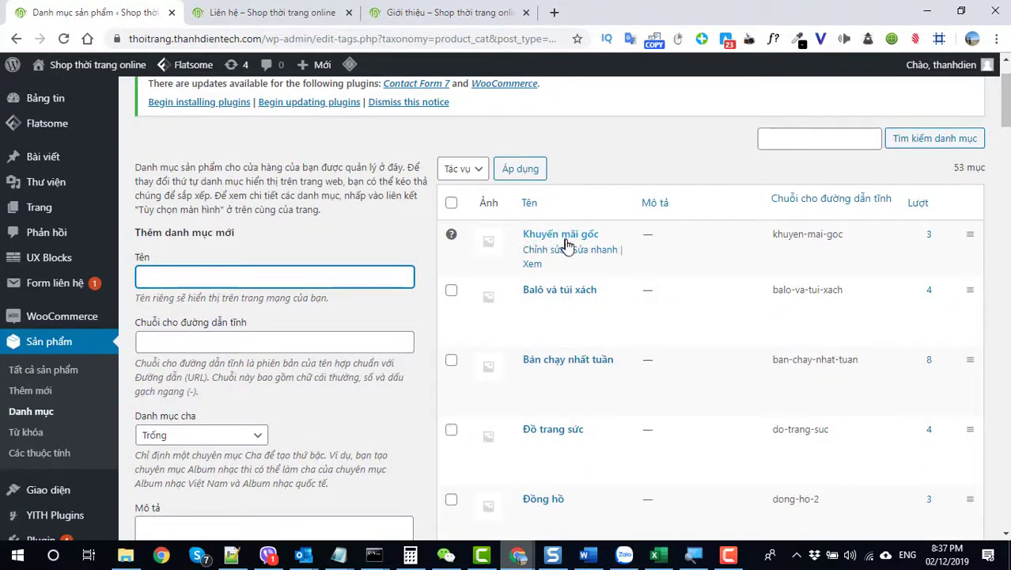
pyautogui.scroll(-5, 557, 243)
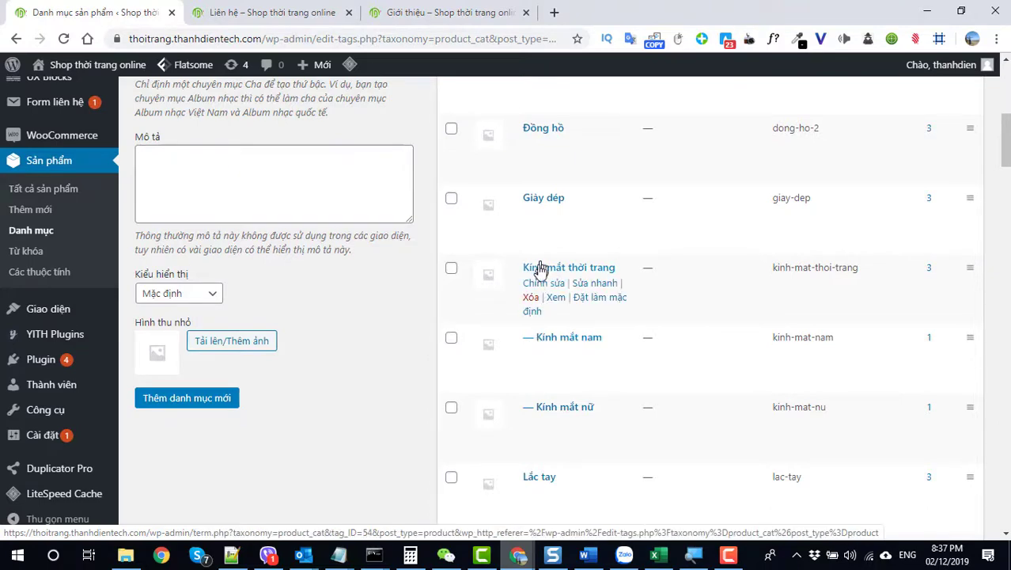
pyautogui.scroll(-7, 541, 269)
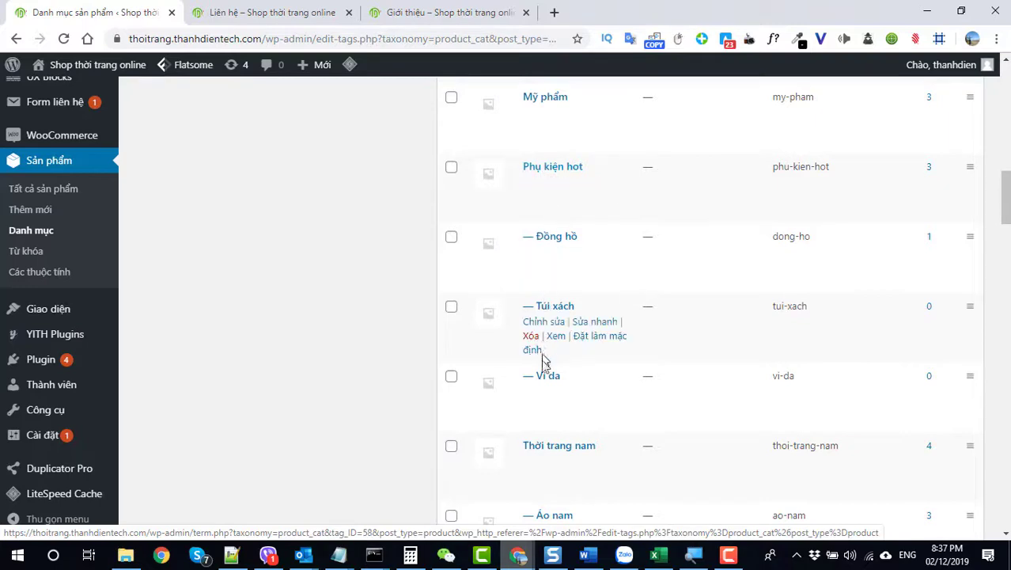
pyautogui.scroll(-4, 544, 357)
pyautogui.scroll(4, 535, 361)
pyautogui.scroll(8, 1007, 288)
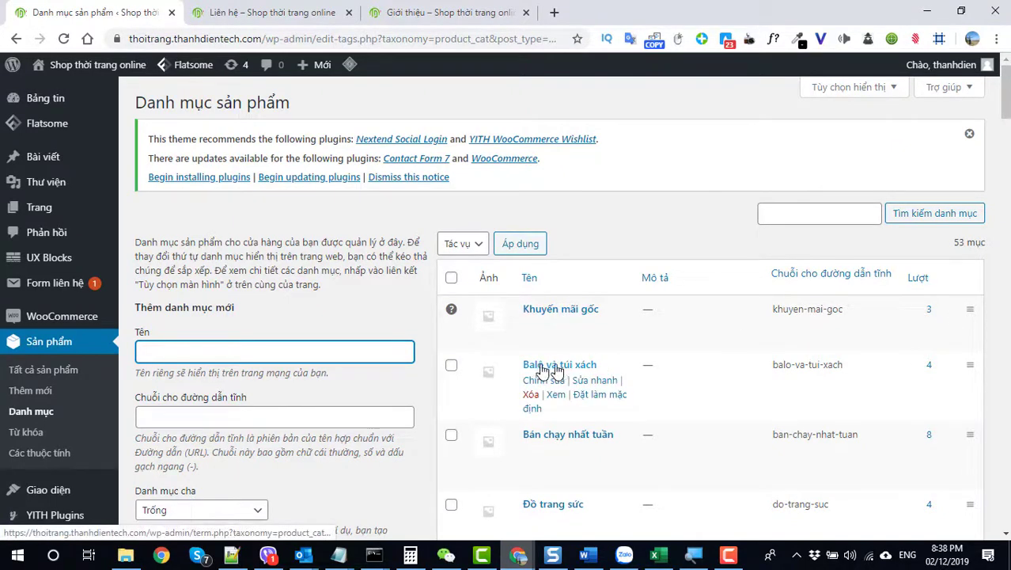
# Step: View the Bán chạy nhất tuần category's storefront page in a new tab, and open the Thời trang nam category from its product category menu
pyautogui.scroll(-2, 943, 364)
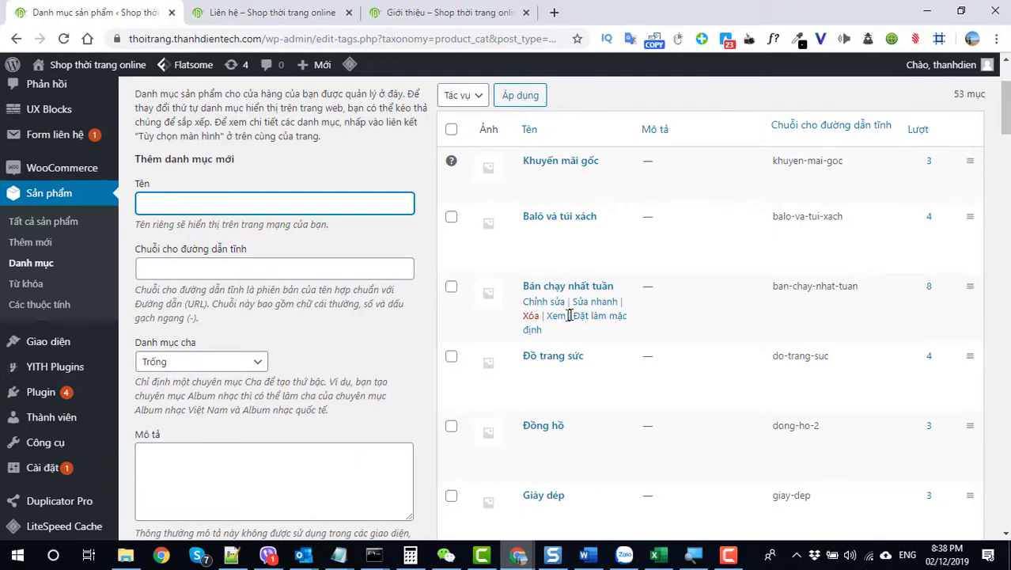
pyautogui.rightClick(556, 315)
pyautogui.click(581, 326)
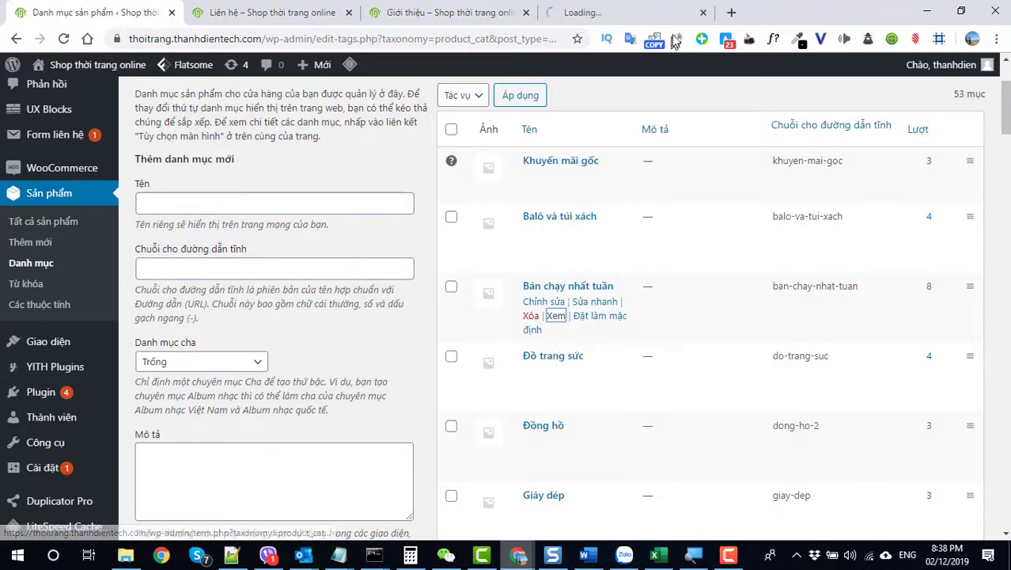
pyautogui.click(625, 12)
pyautogui.scroll(-8, 402, 372)
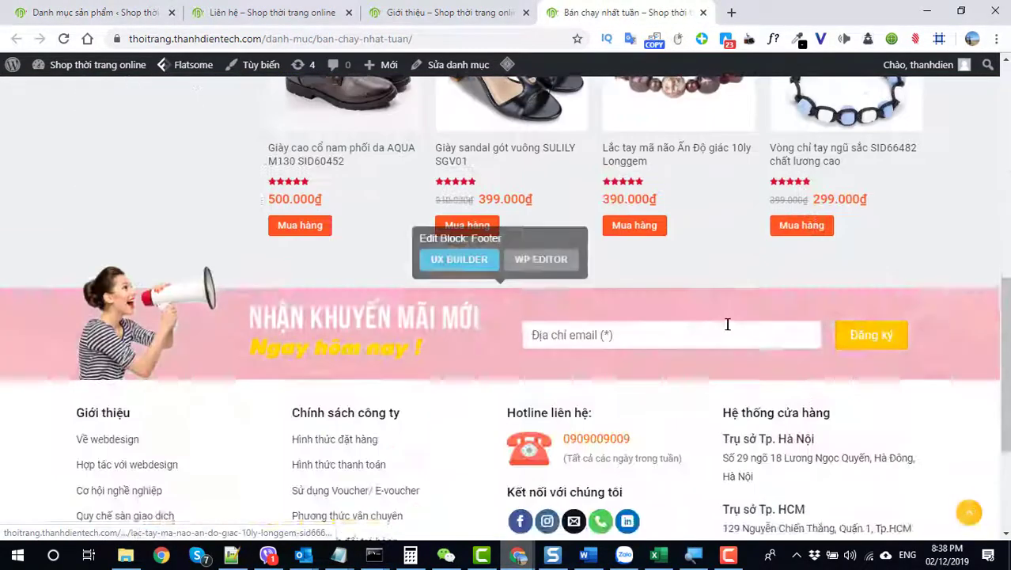
pyautogui.scroll(10, 727, 324)
pyautogui.moveTo(208, 196)
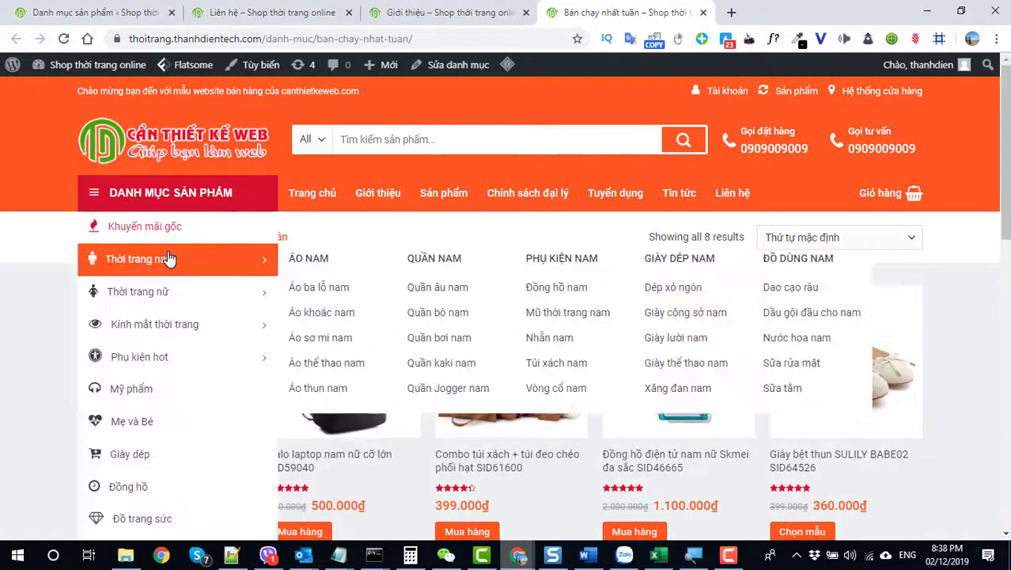
pyautogui.click(168, 258)
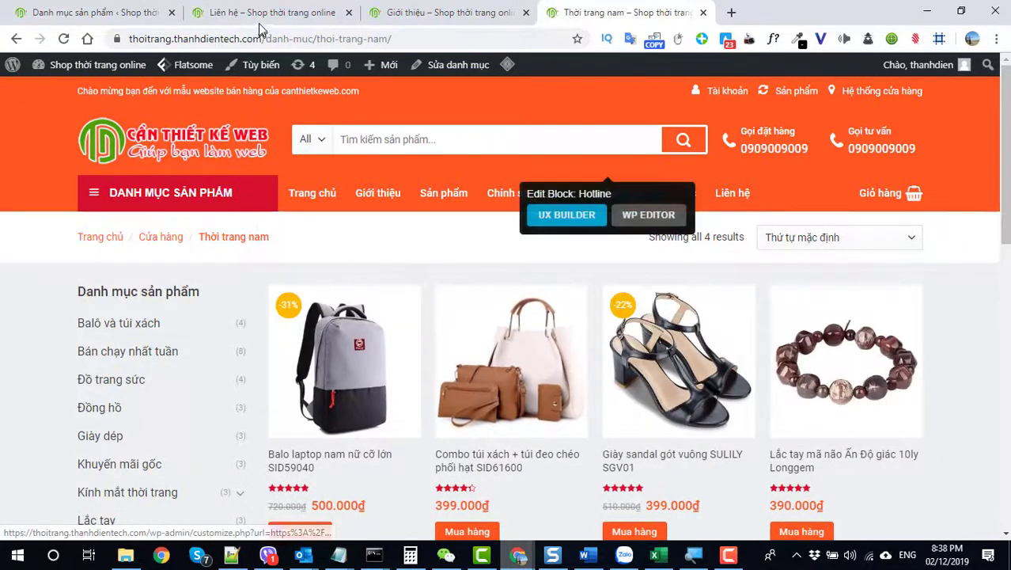
# Step: Return to the product categories in the admin and look through the nested categories of Thời trang nam
pyautogui.click(87, 12)
pyautogui.scroll(-5, 682, 346)
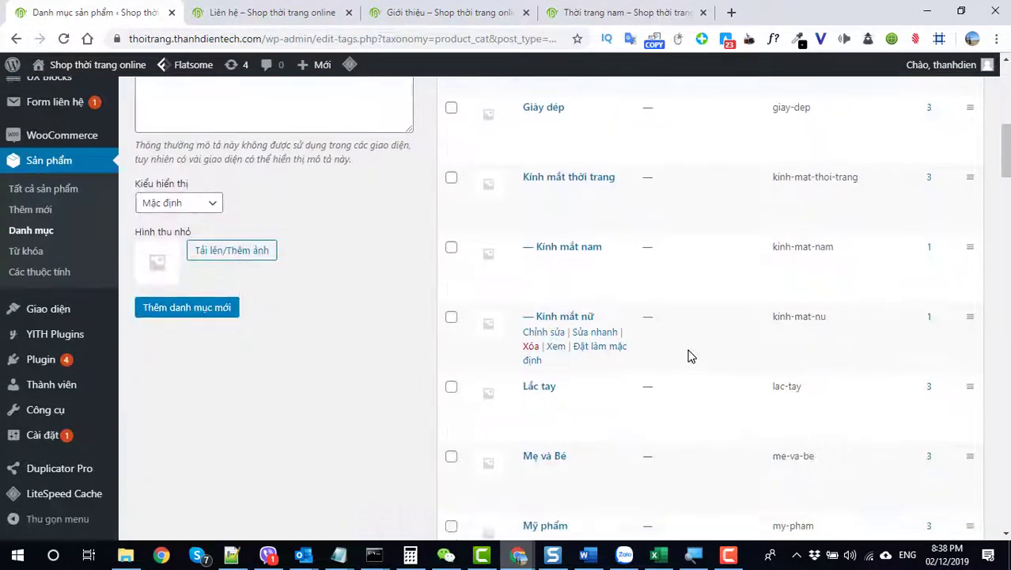
pyautogui.scroll(10, 661, 355)
pyautogui.scroll(-12, 698, 360)
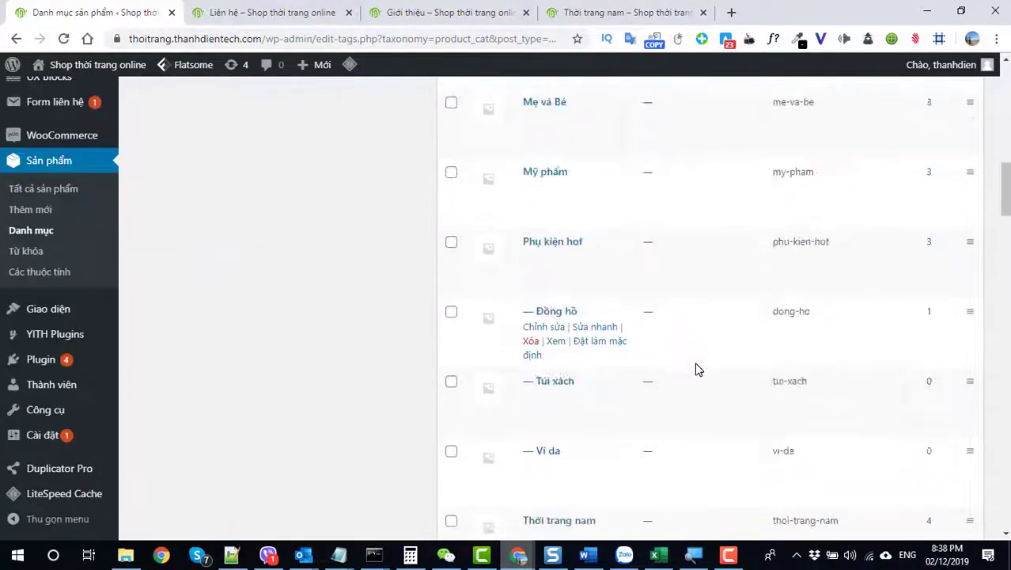
pyautogui.scroll(-15, 696, 372)
pyautogui.scroll(5, 696, 377)
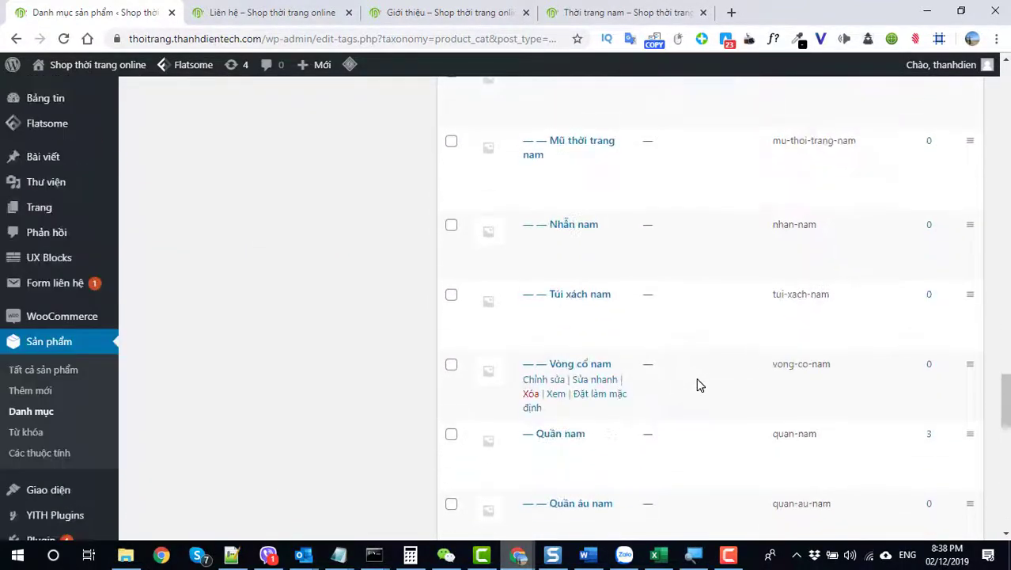
pyautogui.scroll(15, 696, 378)
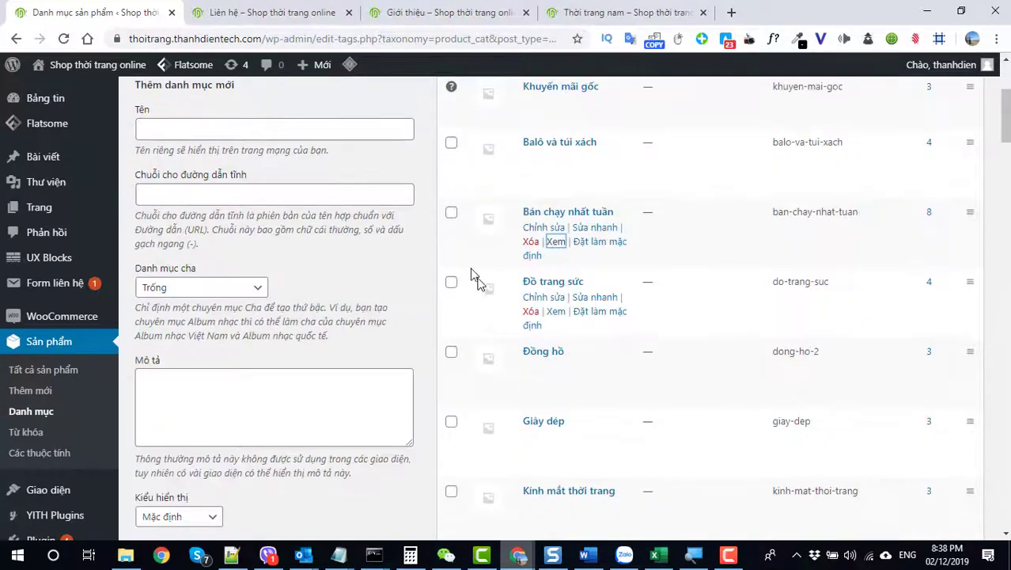
# Step: Select all product categories and check which bulk actions are available, without applying any
pyautogui.scroll(3, 473, 277)
pyautogui.click(451, 277)
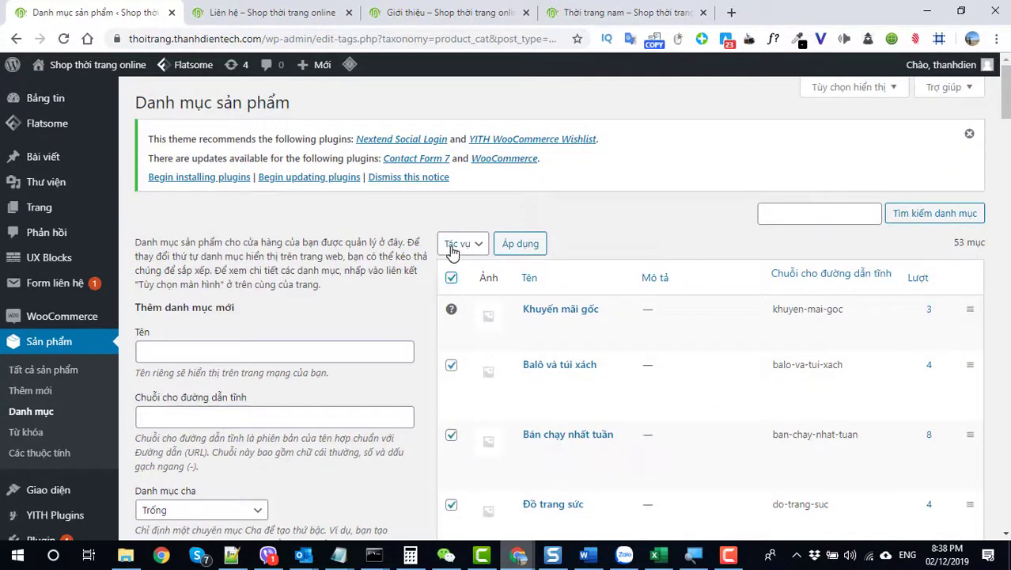
pyautogui.click(452, 245)
pyautogui.click(595, 243)
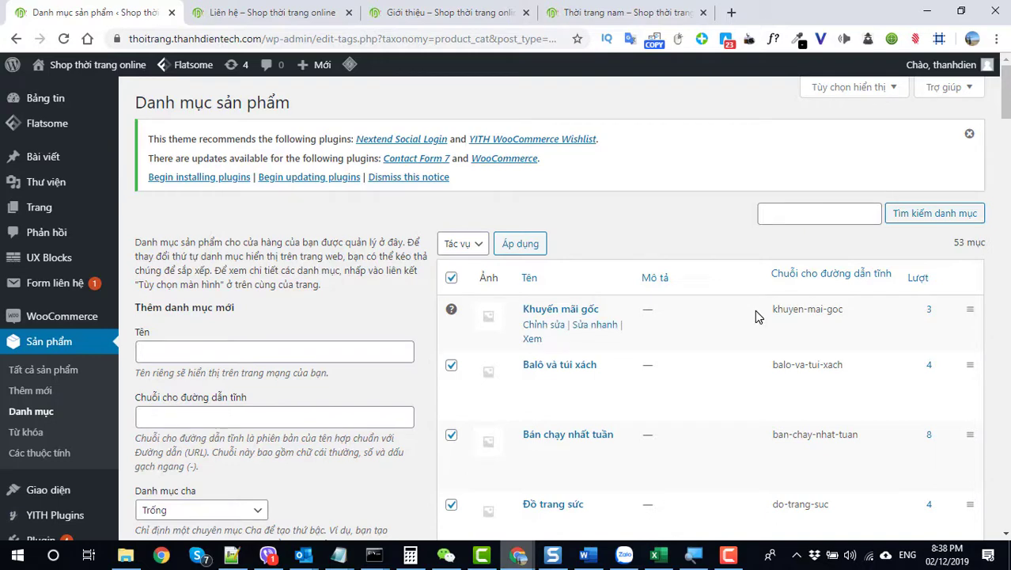
pyautogui.scroll(-2, 443, 364)
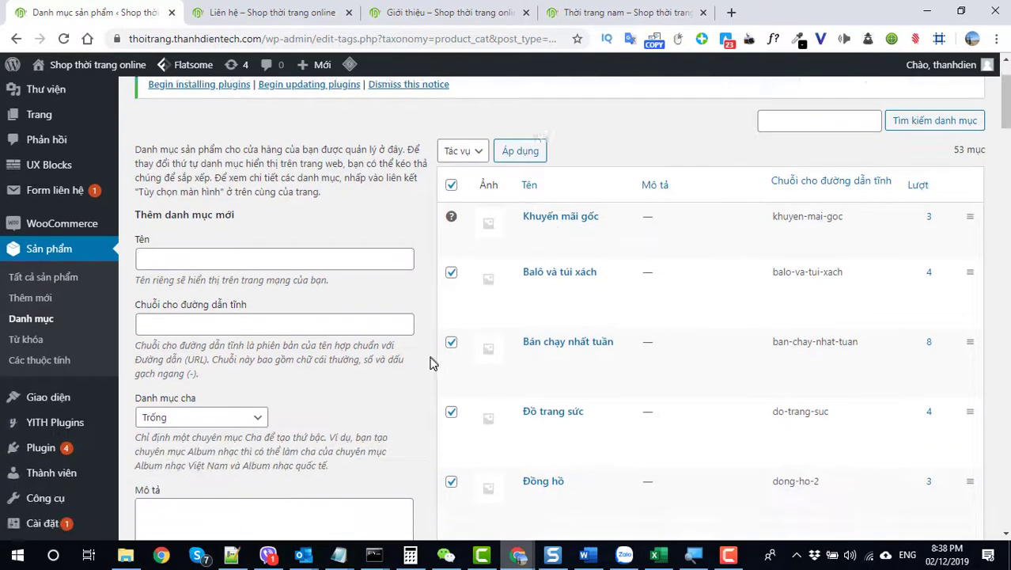
# Step: Open the menu editor (Menu) under Giao diện and look through the structure of the Danh mục sản phẩm menu
pyautogui.moveTo(57, 344)
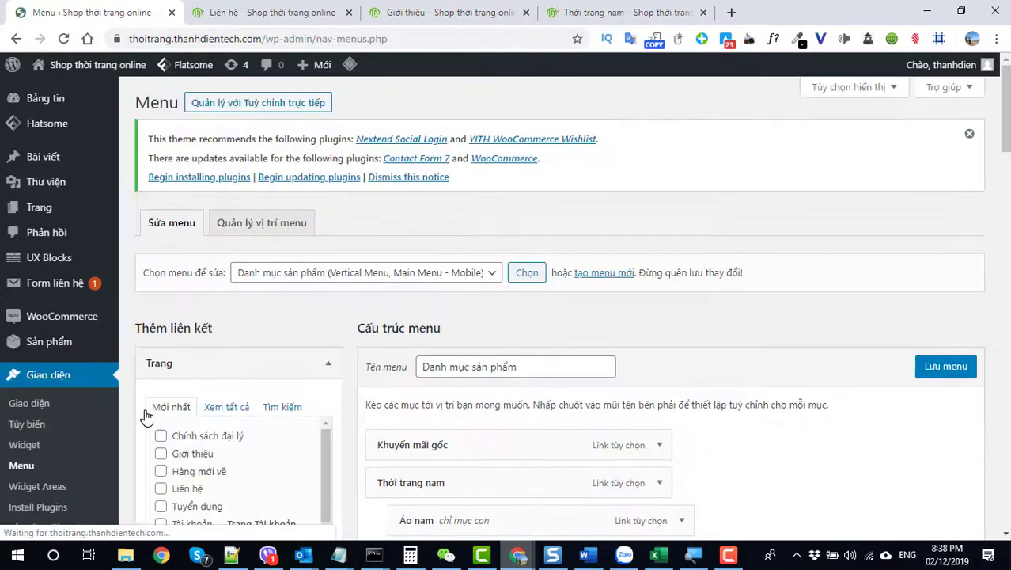
pyautogui.scroll(-4, 401, 390)
pyautogui.scroll(-15, 554, 360)
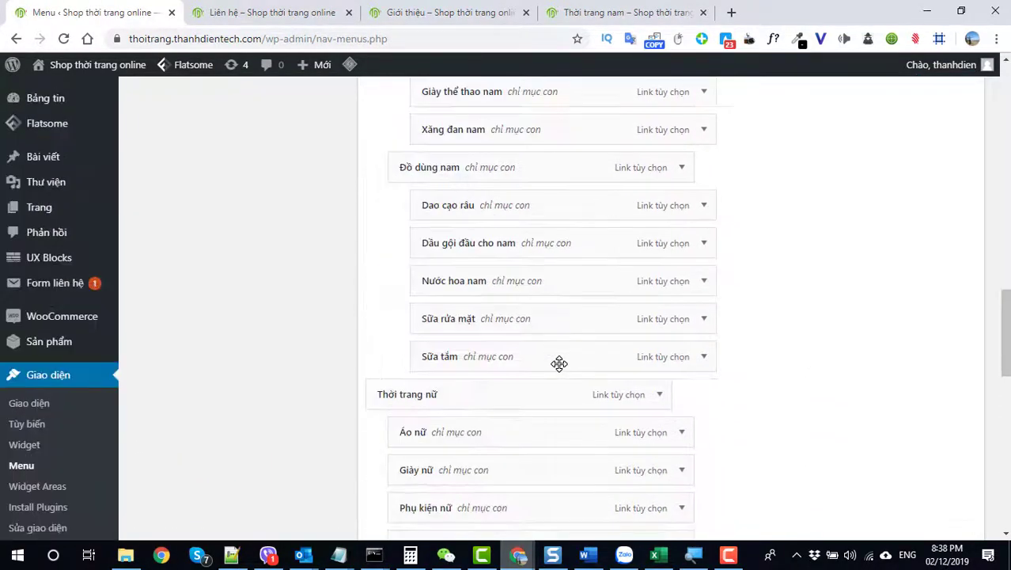
pyautogui.scroll(20, 553, 360)
pyautogui.scroll(1, 461, 357)
# Step: Check the list of menus available for editing and highlight the menu name Danh mục sản phẩm
pyautogui.click(440, 277)
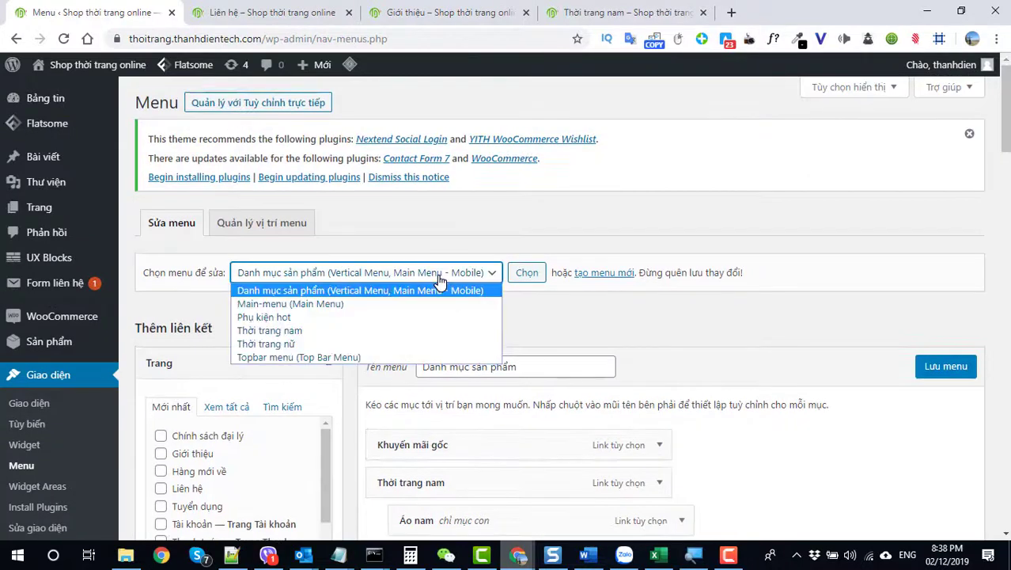
pyautogui.click(440, 278)
pyautogui.moveTo(549, 367); pyautogui.dragTo(414, 372)
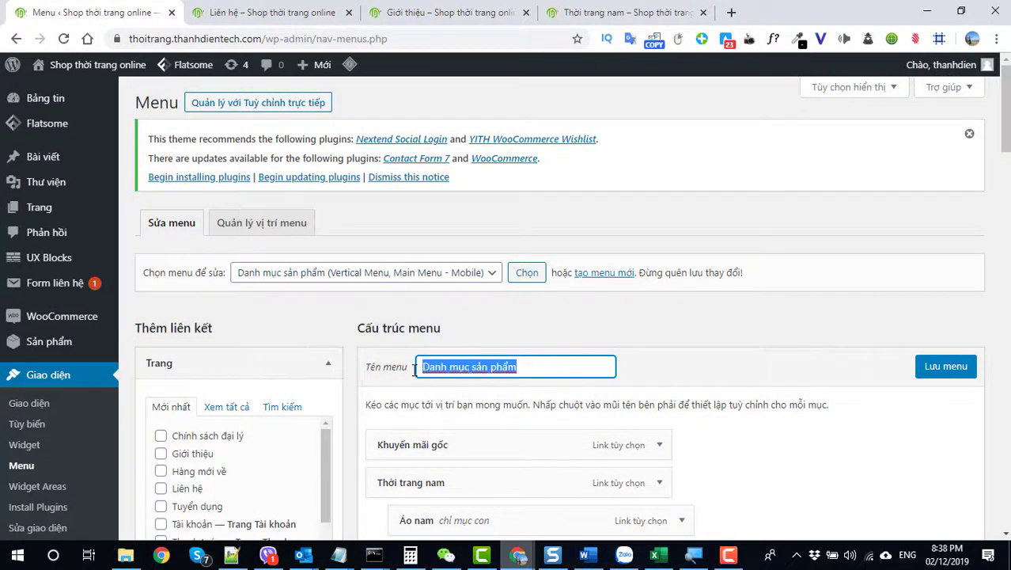
# Step: Switch to the Thời trang nam storefront page and look through the entries of its vertical DANH MỤC SẢN PHẨM menu
pyautogui.click(609, 13)
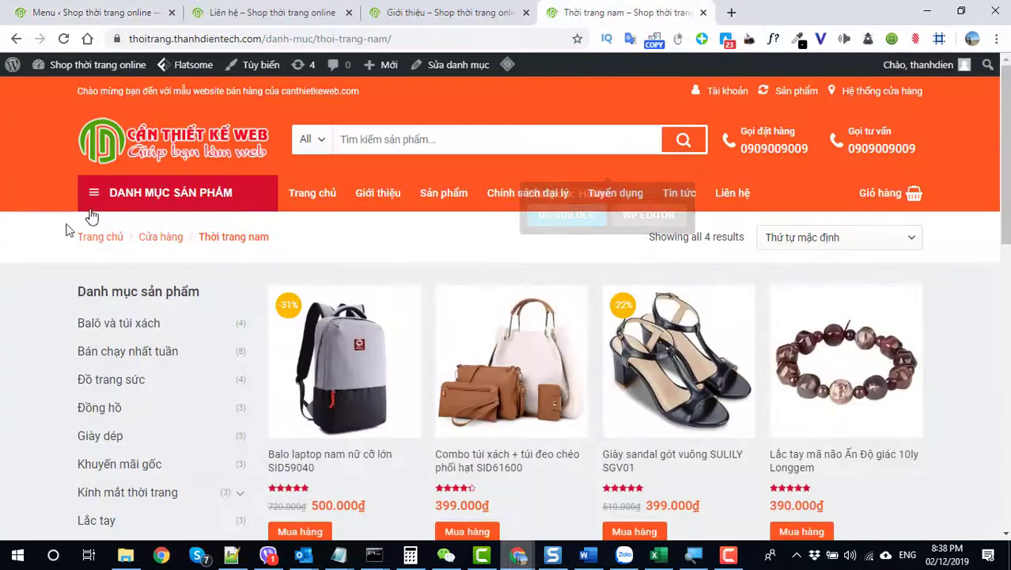
pyautogui.moveTo(127, 204)
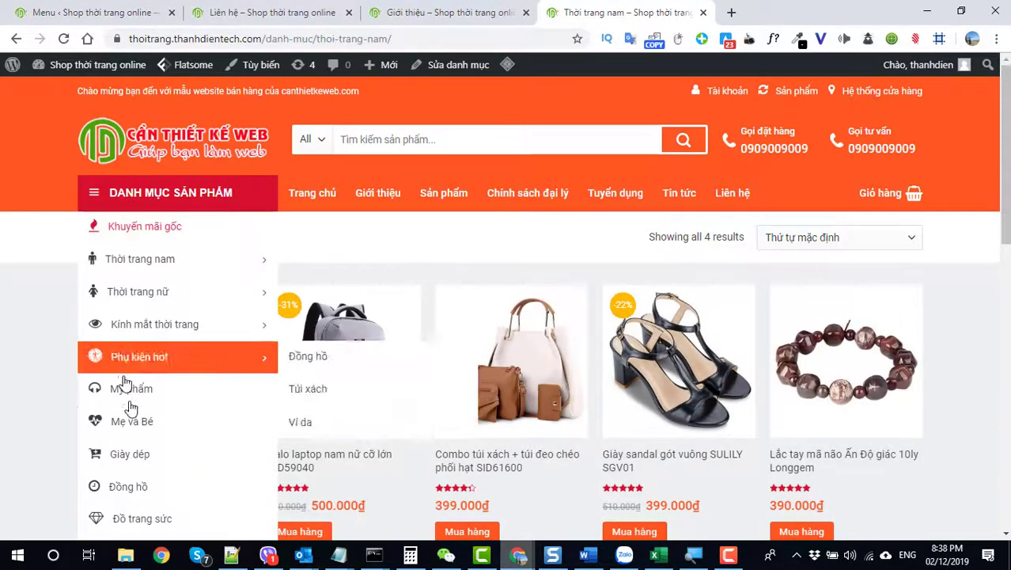
pyautogui.scroll(-2, 140, 458)
pyautogui.scroll(2, 130, 332)
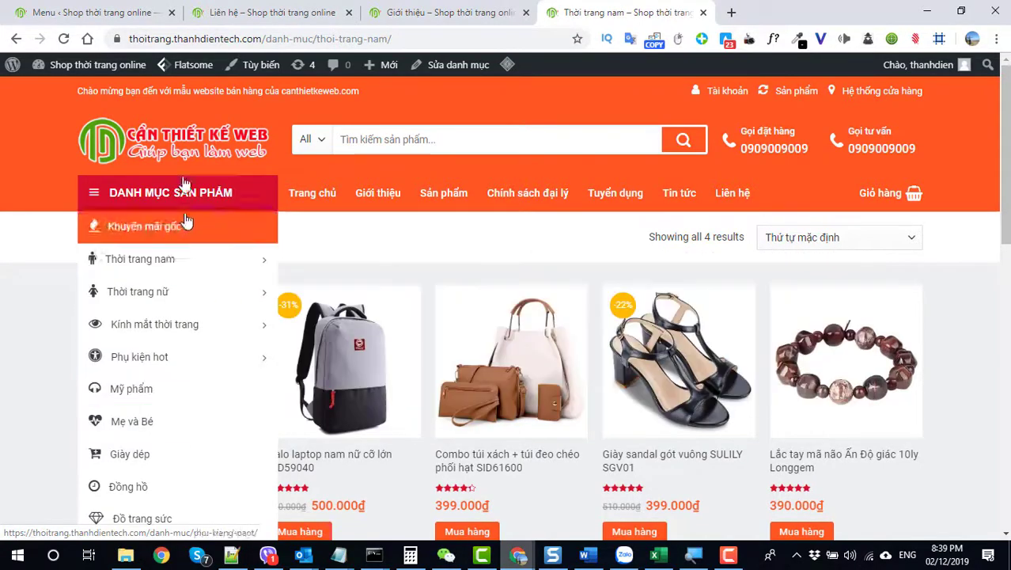
# Step: Return to the menu editor and compare the Danh mục sản phẩm menu's items and sub-items with the storefront menu
pyautogui.click(85, 16)
pyautogui.scroll(-5, 530, 475)
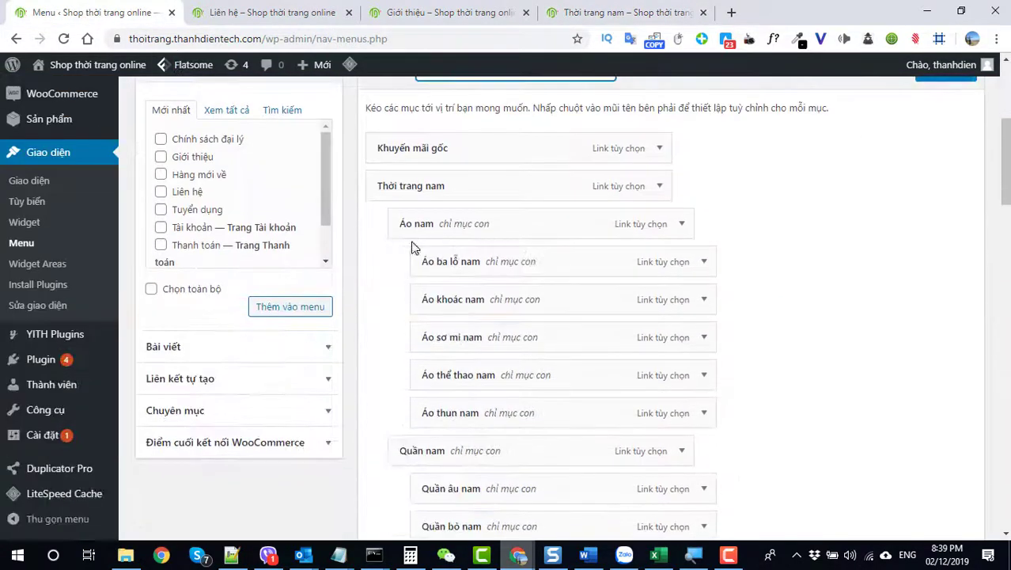
pyautogui.scroll(-1, 538, 379)
pyautogui.scroll(-14, 538, 381)
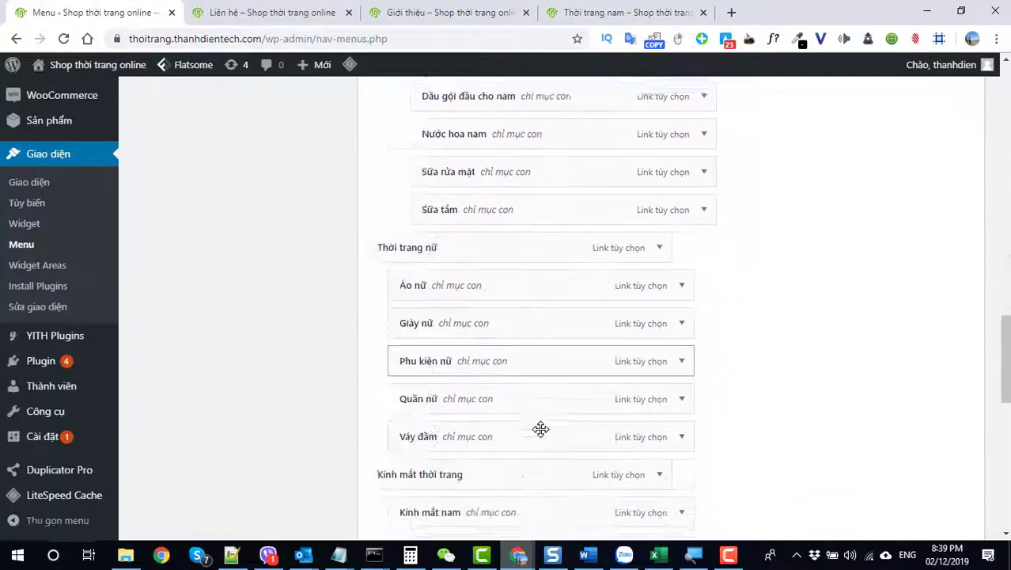
pyautogui.scroll(10, 540, 426)
pyautogui.scroll(15, 541, 348)
pyautogui.tripleClick(543, 362)
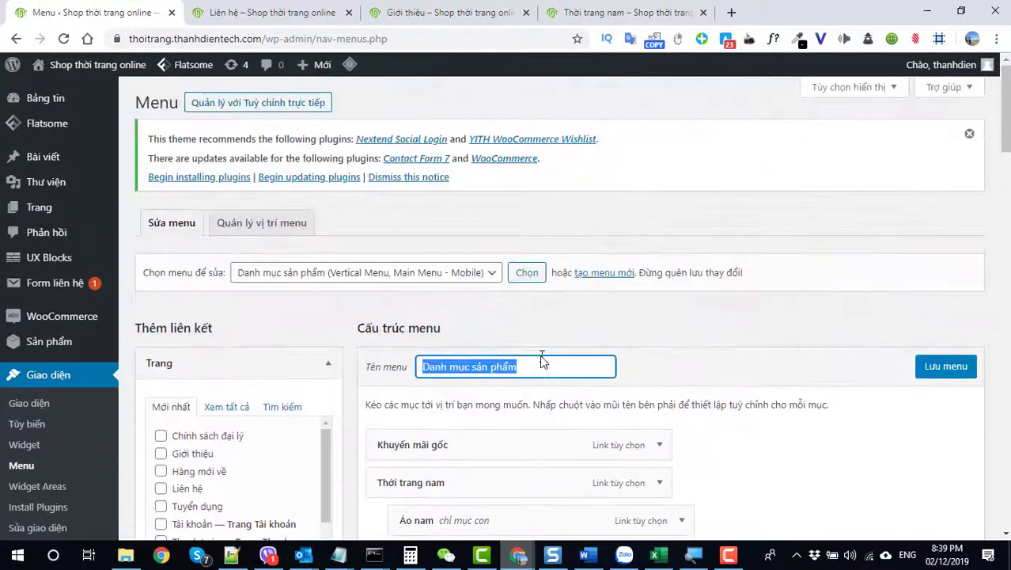
# Step: Load Main-menu (Main Menu) in the menu editor and look through its items and display location settings
pyautogui.click(399, 277)
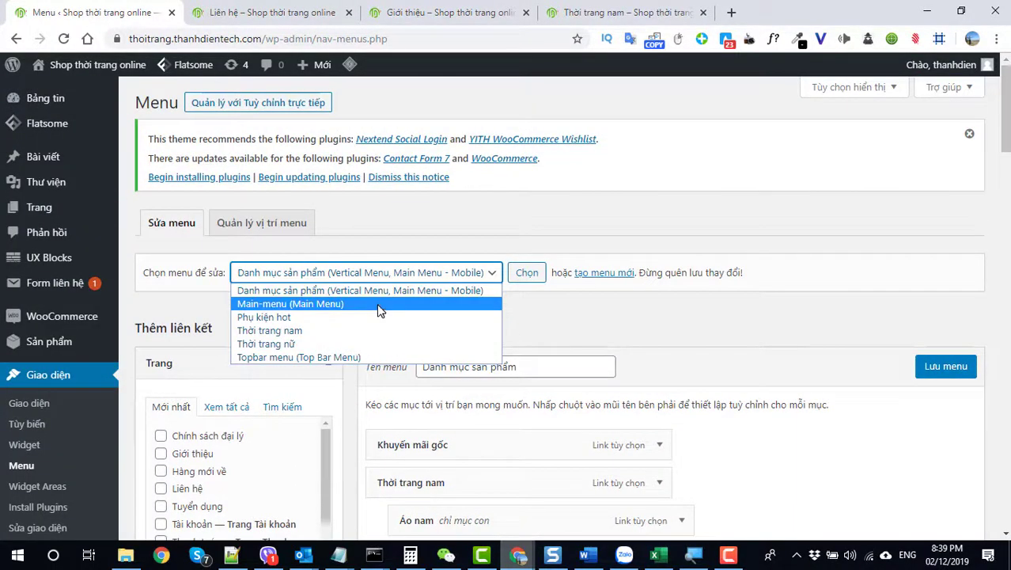
pyautogui.click(377, 310)
pyautogui.click(523, 273)
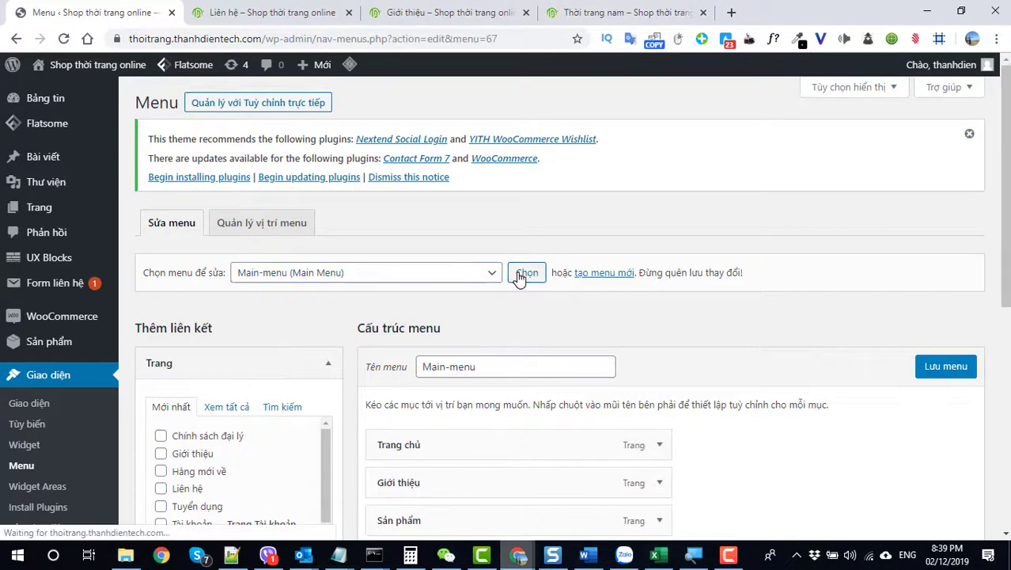
pyautogui.scroll(-5, 510, 320)
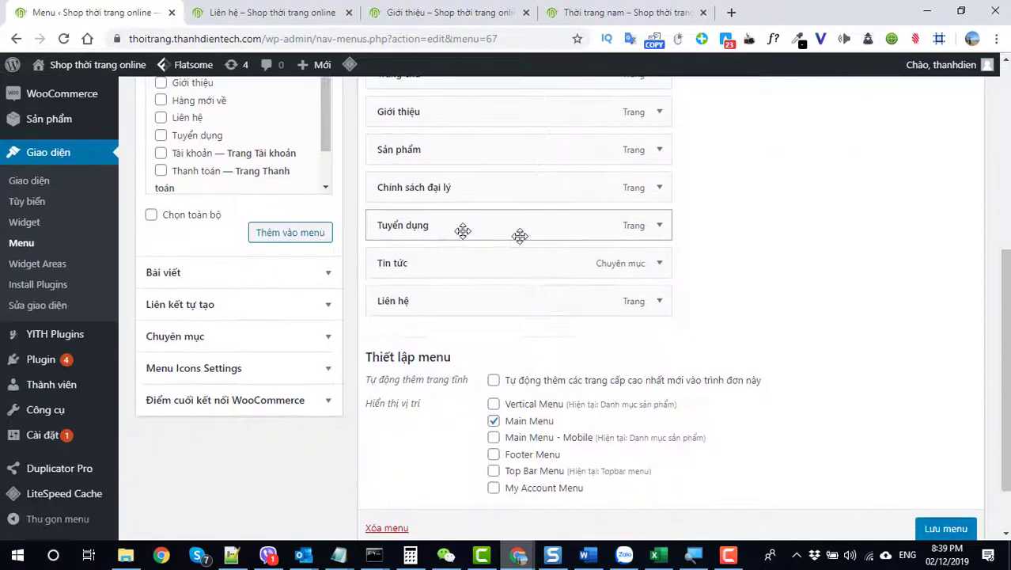
pyautogui.scroll(3, 542, 307)
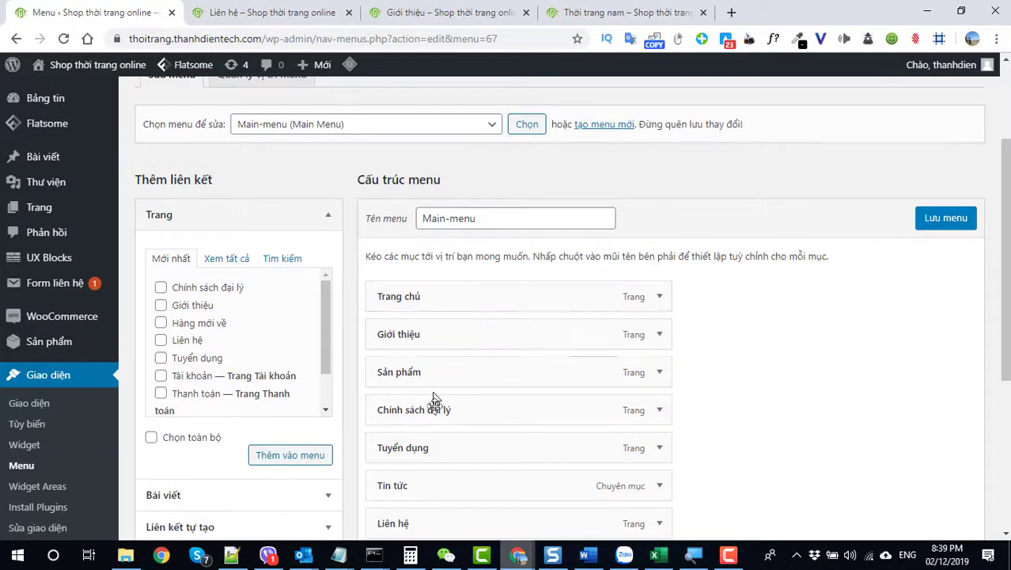
# Step: Switch to the Liên hệ storefront page and view the main navigation menu in its header
pyautogui.click(229, 13)
pyautogui.scroll(3, 487, 245)
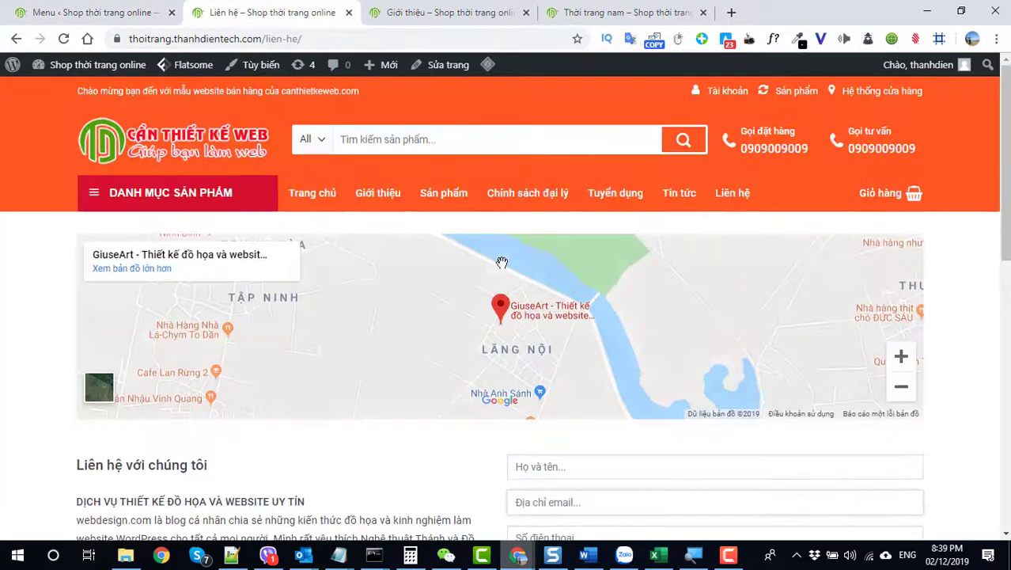
pyautogui.scroll(1, 502, 262)
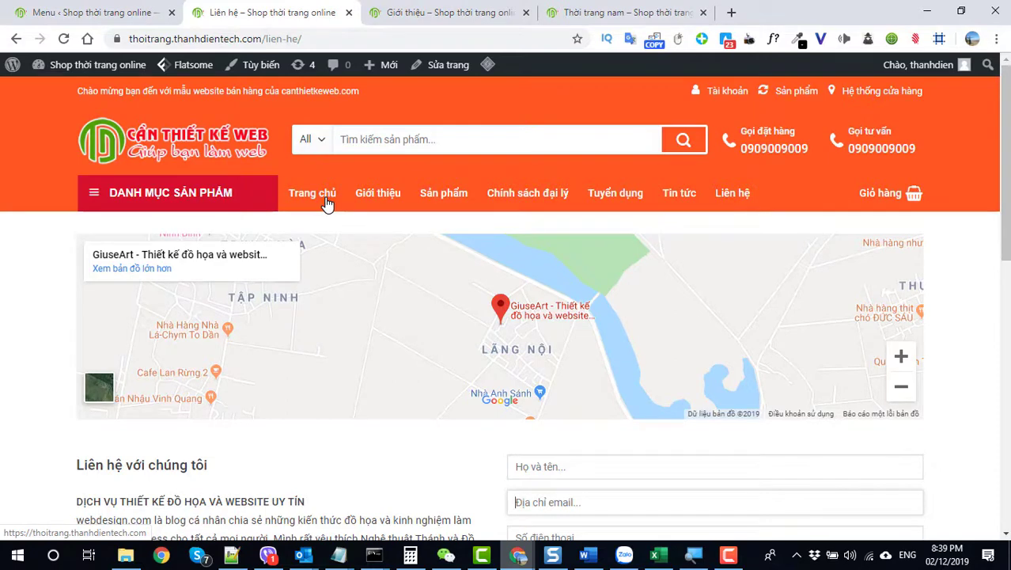
# Step: Return to the menu editor and check the Main-menu items and display location against the storefront header
pyautogui.click(99, 13)
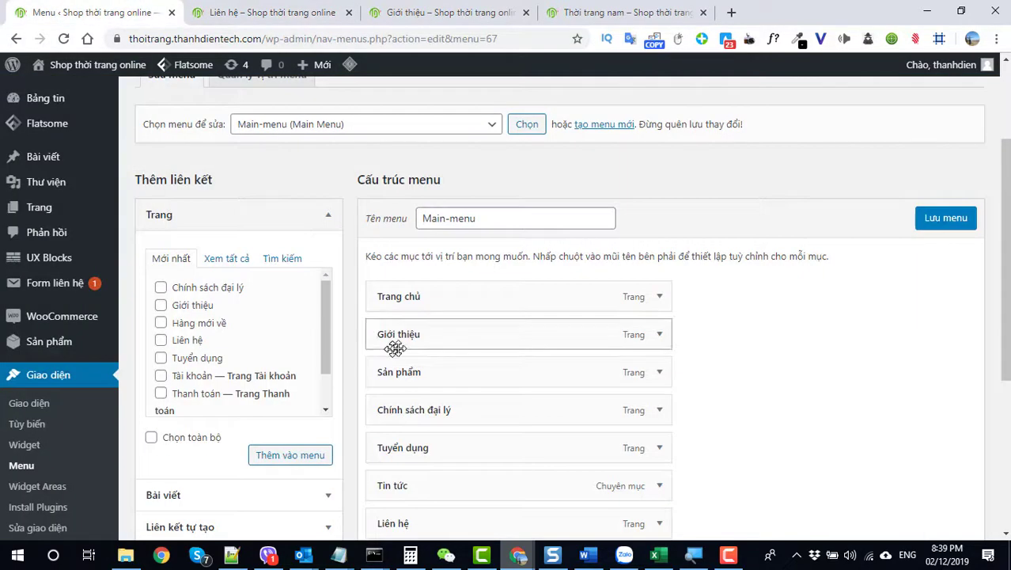
pyautogui.scroll(-4, 414, 335)
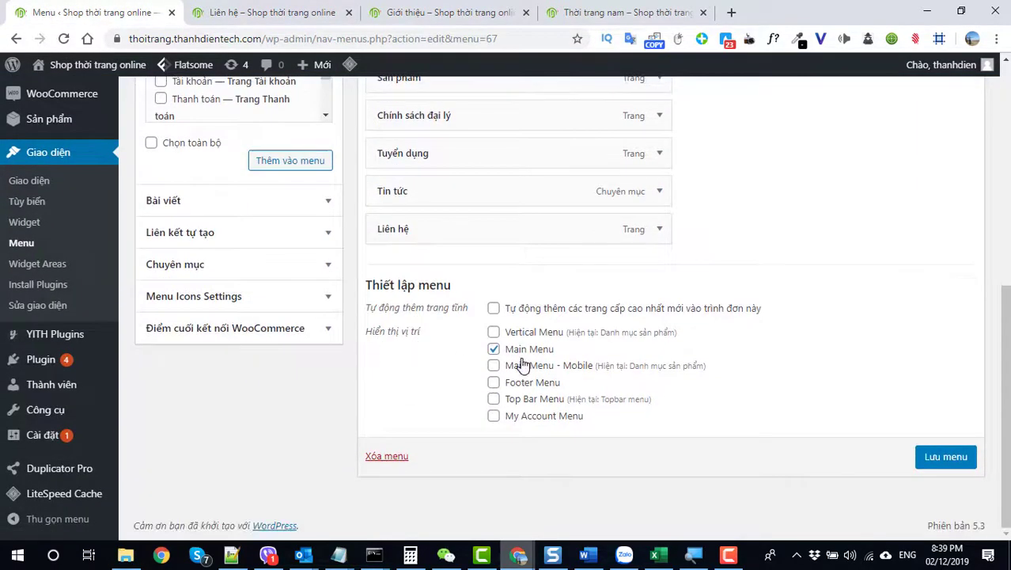
pyautogui.scroll(5, 406, 371)
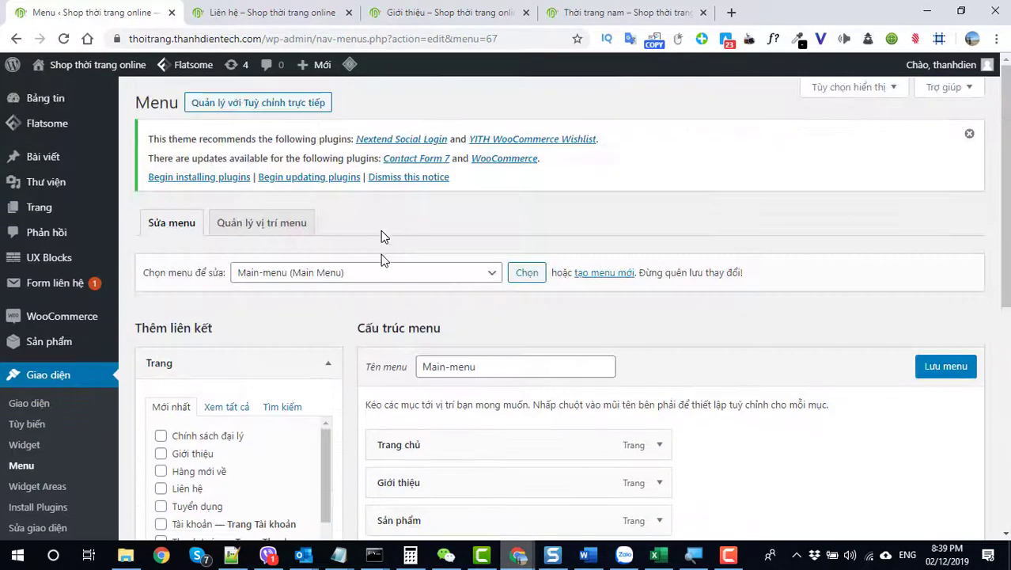
# Step: Load Topbar menu (Top Bar Menu) in the menu editor and view its items
pyautogui.click(381, 273)
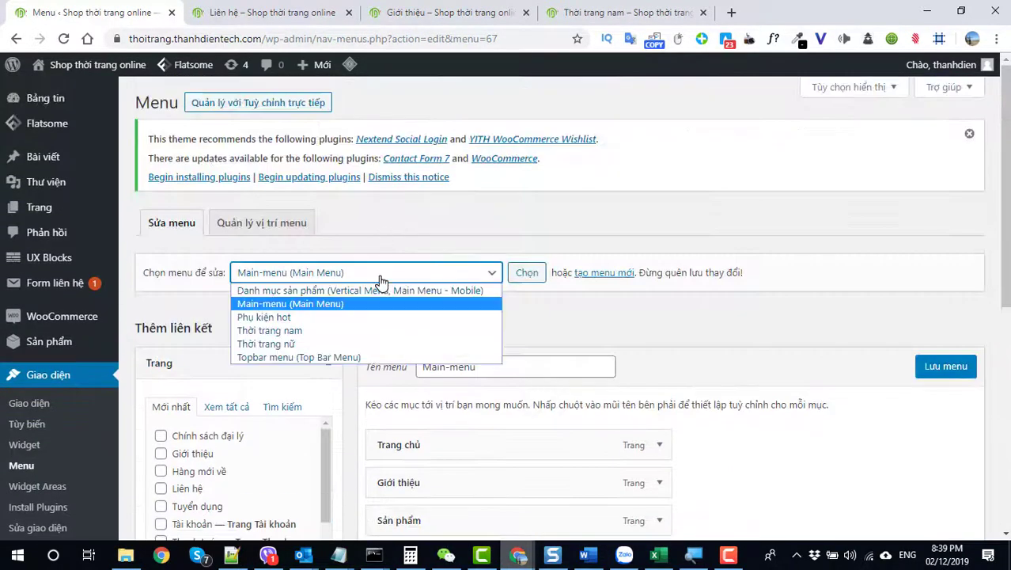
pyautogui.click(366, 356)
pyautogui.click(517, 282)
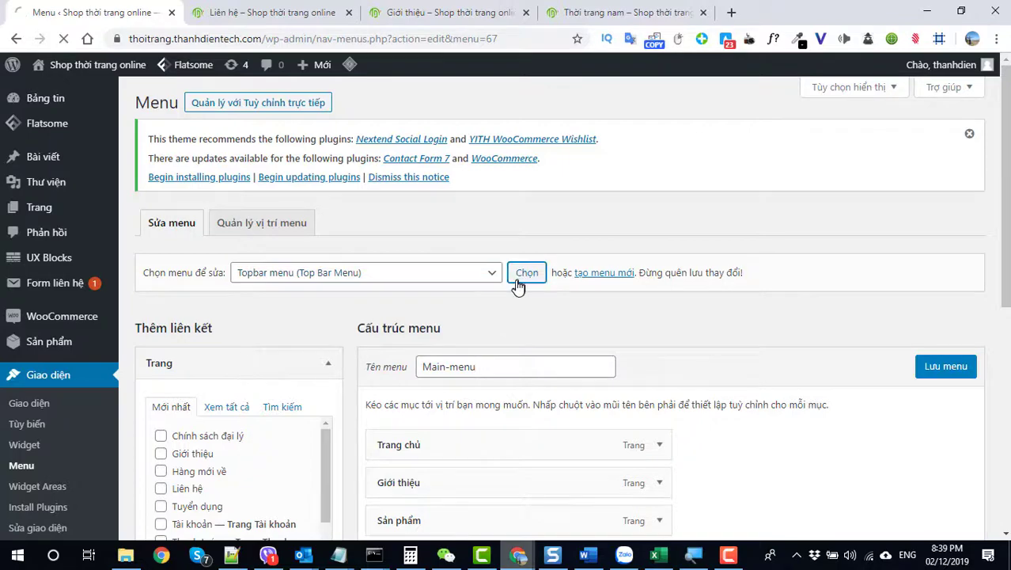
pyautogui.scroll(5, 354, 165)
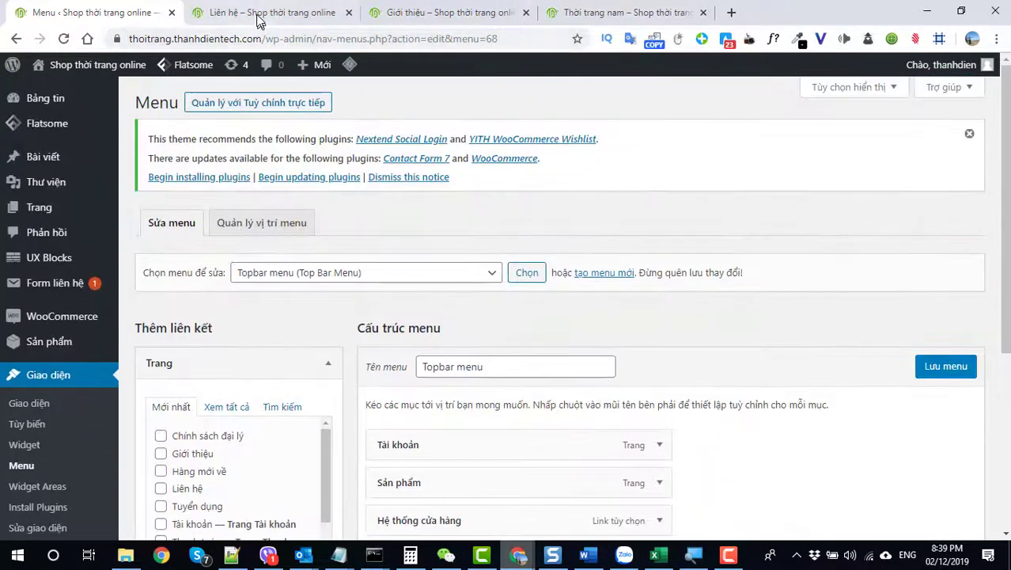
# Step: Switch to the Liên hệ storefront page and view the top bar links from Tài khoản to Hệ thống cửa hàng
pyautogui.click(261, 12)
pyautogui.moveTo(948, 95); pyautogui.dragTo(688, 93)
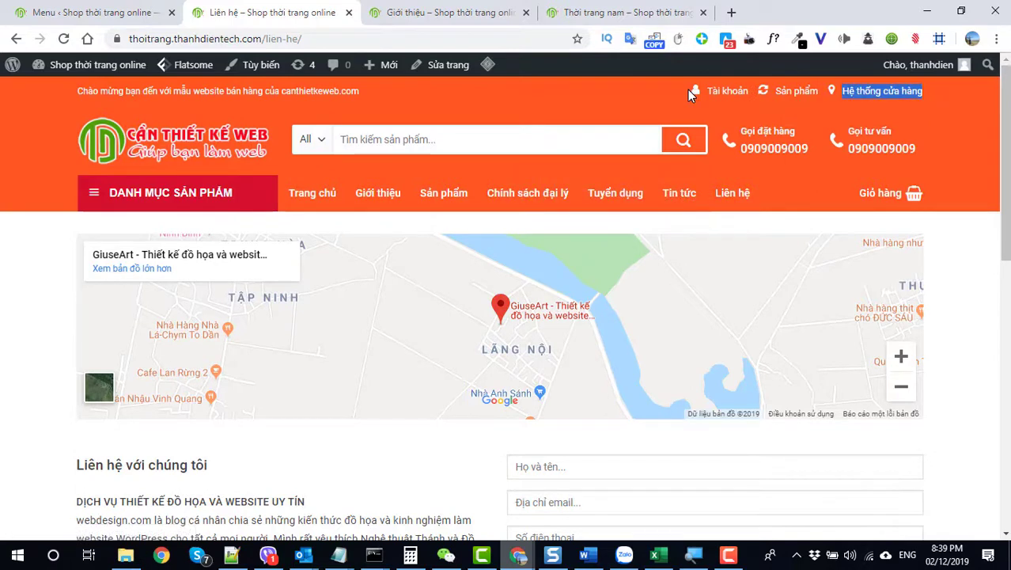
pyautogui.click(682, 100)
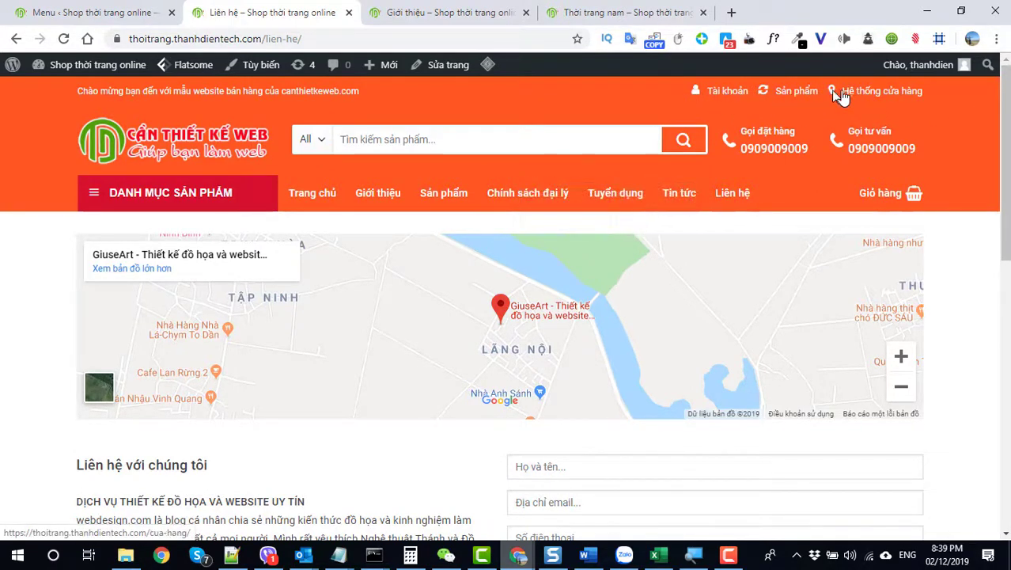
# Step: Return to the menu editor and examine the Topbar menu's items and display location settings
pyautogui.click(95, 12)
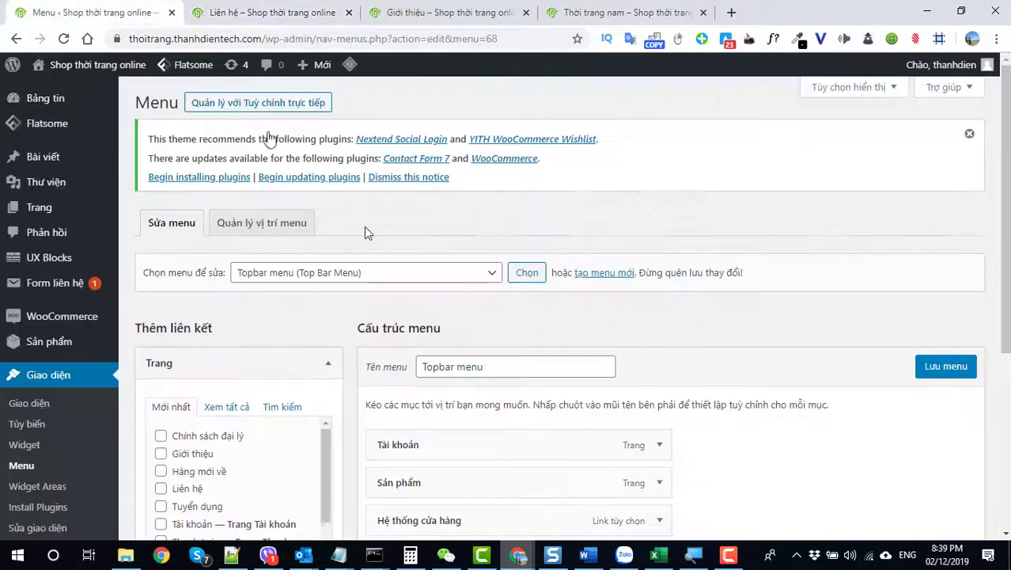
pyautogui.scroll(-2, 447, 331)
pyautogui.scroll(2, 447, 331)
pyautogui.scroll(-4, 447, 330)
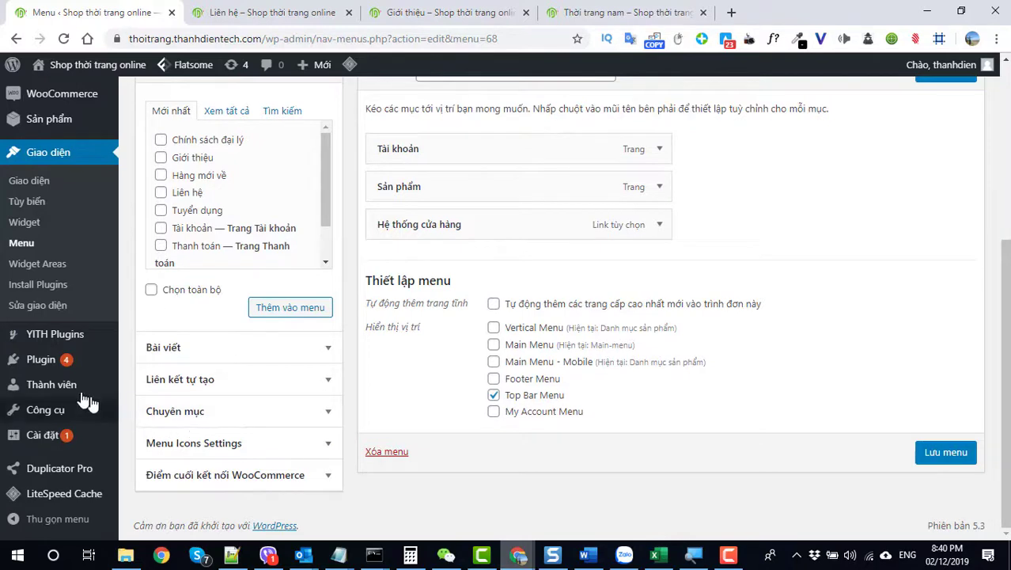
# Step: Open the Thành viên user list and look through the site's accounts, their roles and the remaining admin sections
pyautogui.moveTo(67, 393)
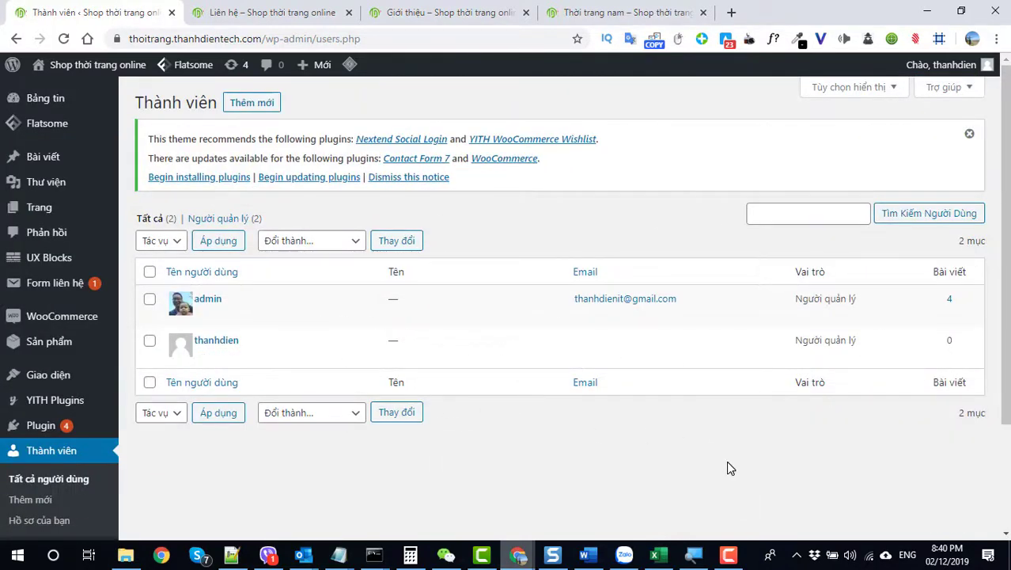
pyautogui.scroll(-1, 257, 468)
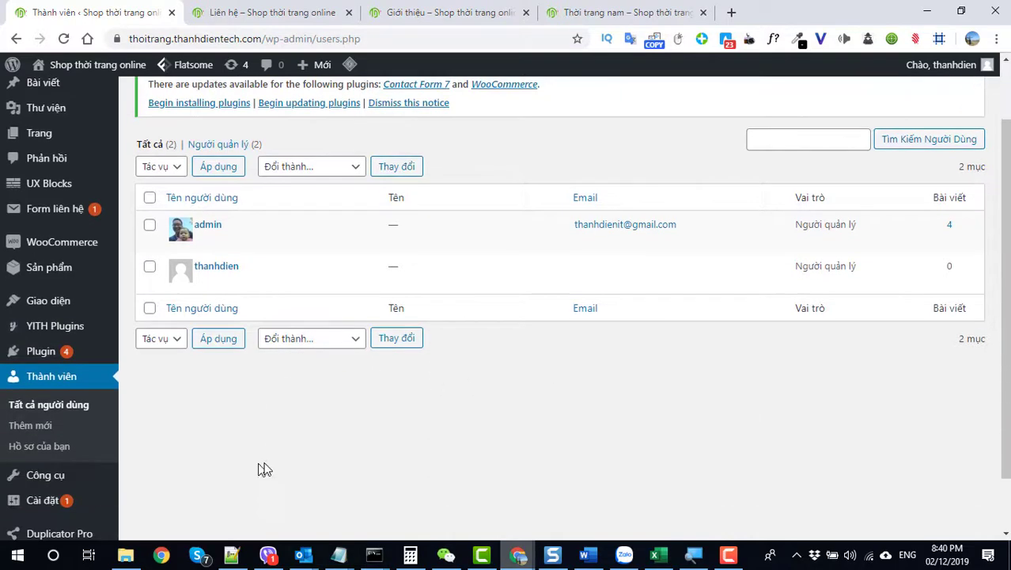
pyautogui.scroll(-1, 205, 487)
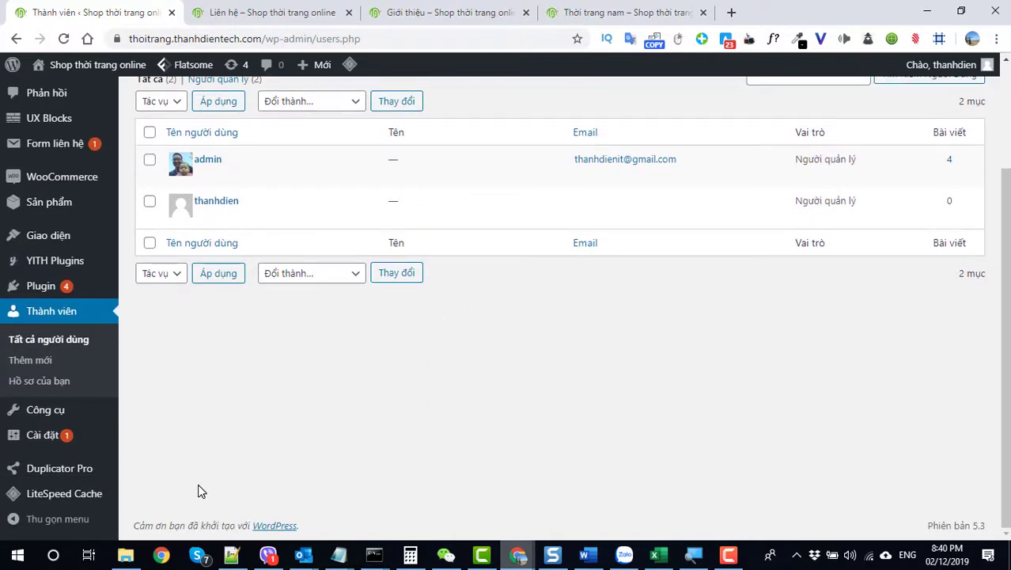
pyautogui.scroll(1, 198, 487)
pyautogui.scroll(-1, 198, 488)
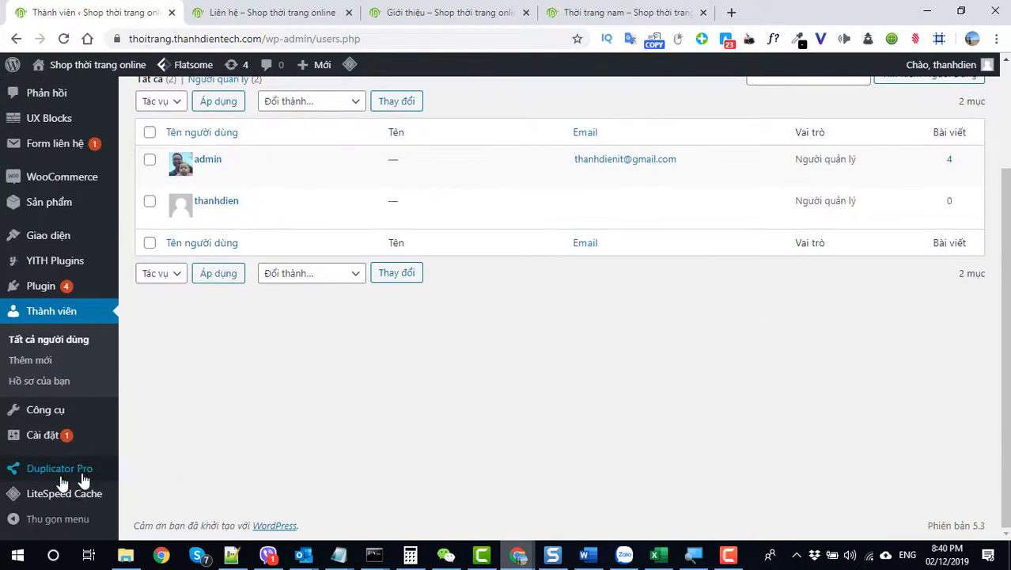
pyautogui.moveTo(53, 480)
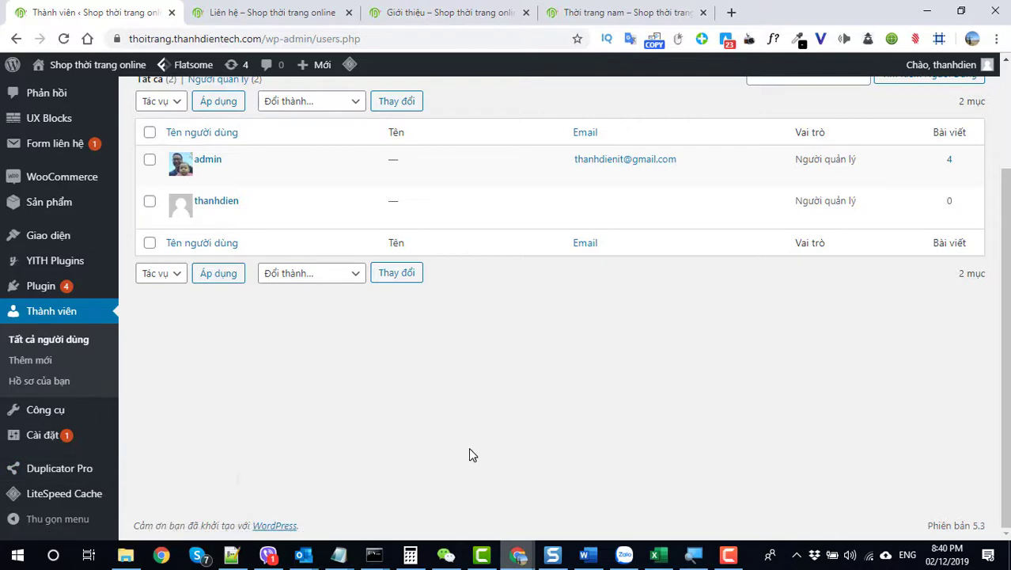
pyautogui.scroll(2, 468, 455)
pyautogui.scroll(-3, 252, 455)
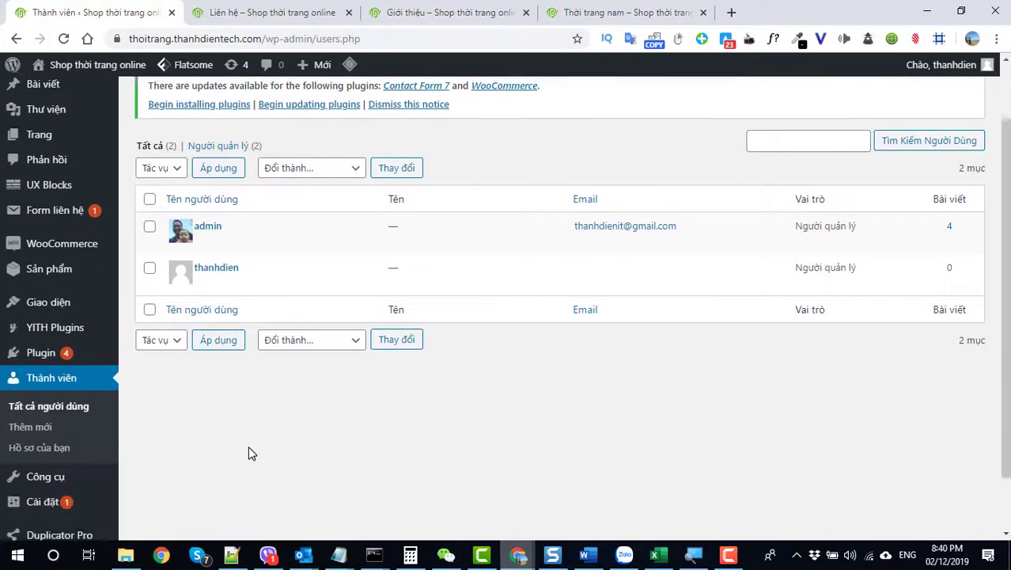
pyautogui.scroll(2, 255, 459)
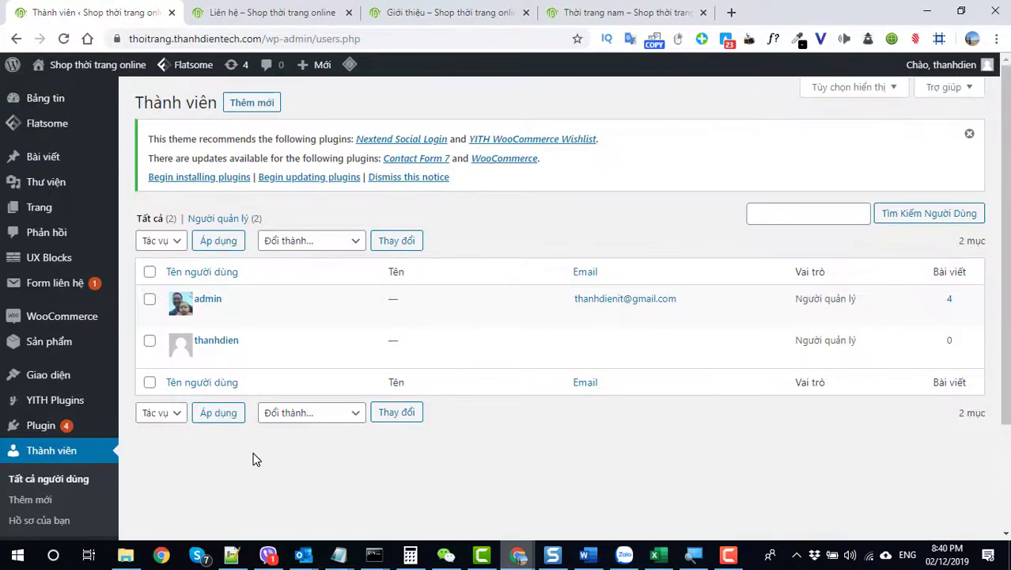
# Step: Open the shop's homepage in a new browser tab and look through its banners and product sections
pyautogui.moveTo(69, 76)
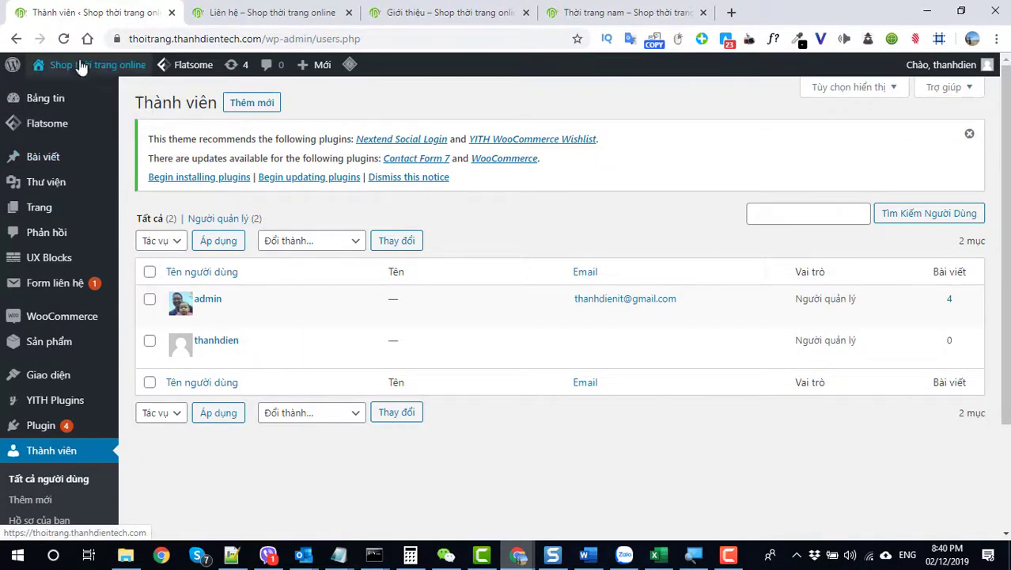
pyautogui.rightClick(68, 91)
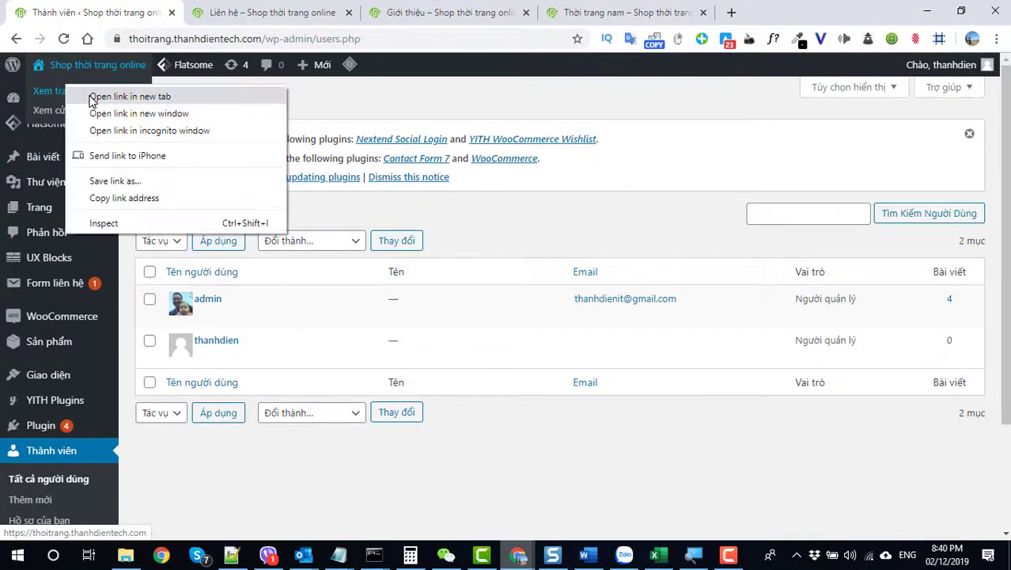
pyautogui.click(91, 97)
pyautogui.click(743, 14)
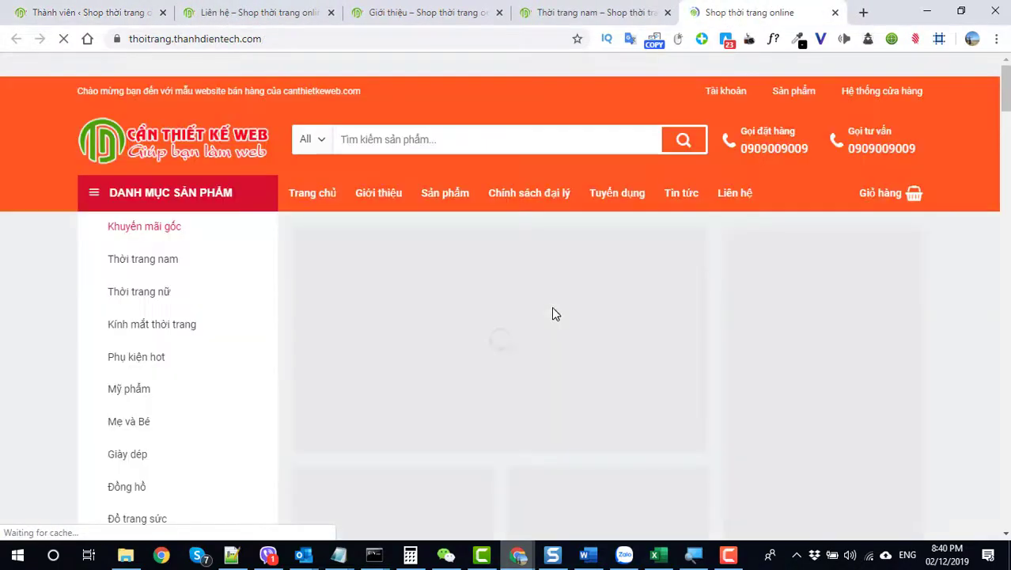
pyautogui.scroll(-10, 546, 324)
pyautogui.scroll(10, 544, 341)
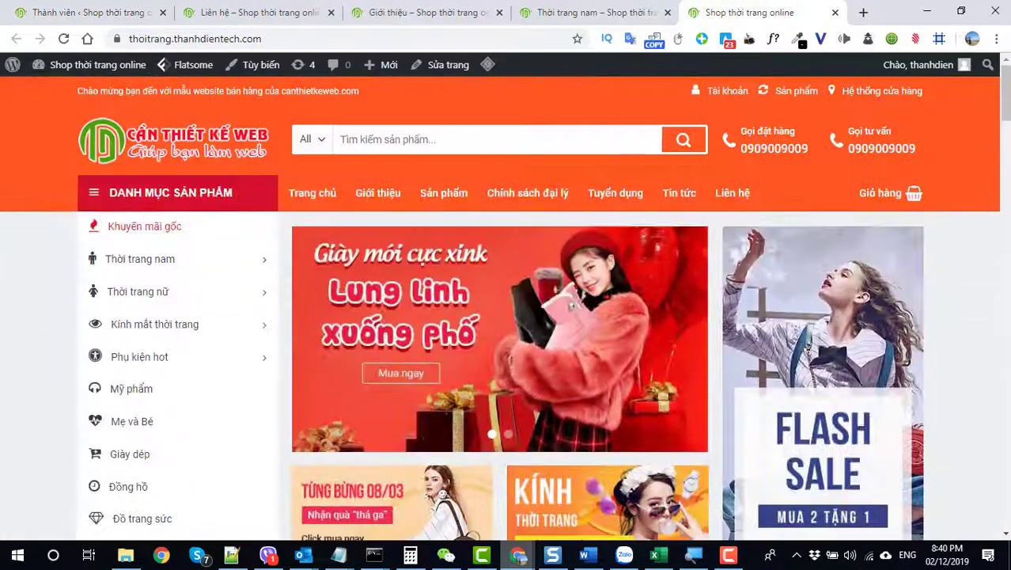
pyautogui.scroll(-6, 538, 332)
pyautogui.scroll(5, 522, 317)
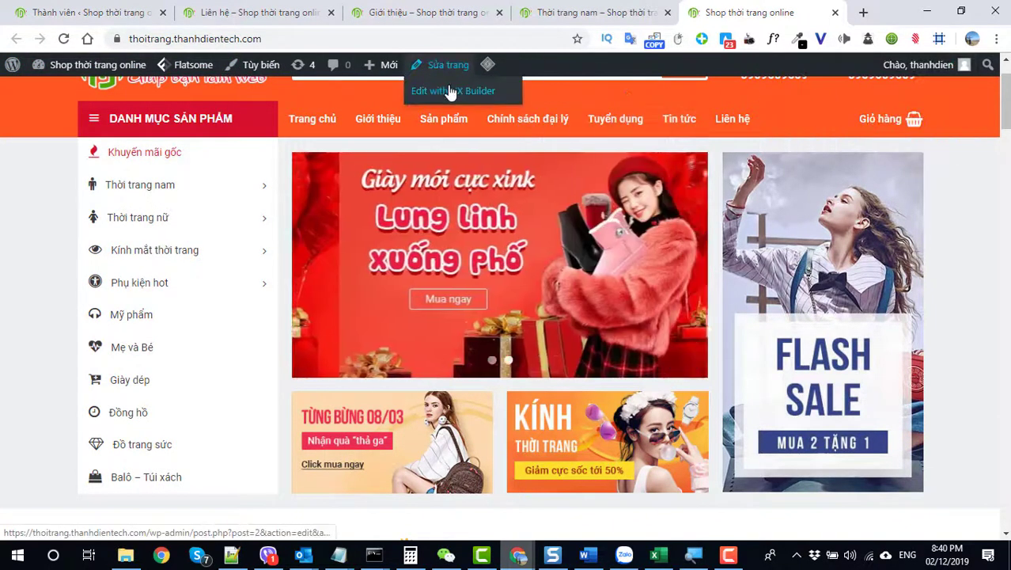
# Step: Open the homepage in UX Builder and remove the picture from the main slider's first image
pyautogui.click(449, 93)
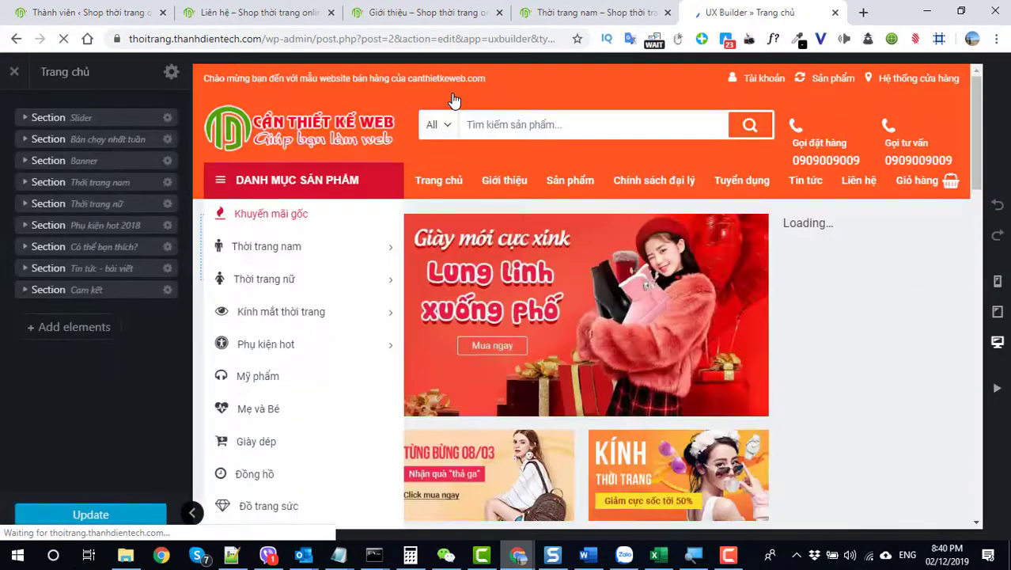
pyautogui.click(544, 261)
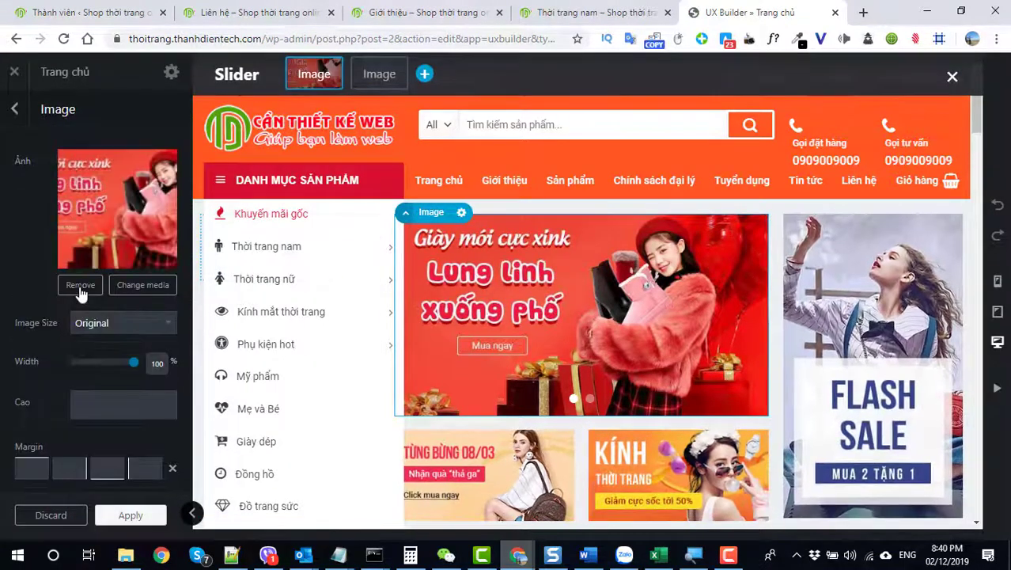
pyautogui.click(80, 287)
# Step: Upload 1920x658tucson2019 from the Desktop's Hyundai folder and use it as the slider's first image
pyautogui.click(127, 173)
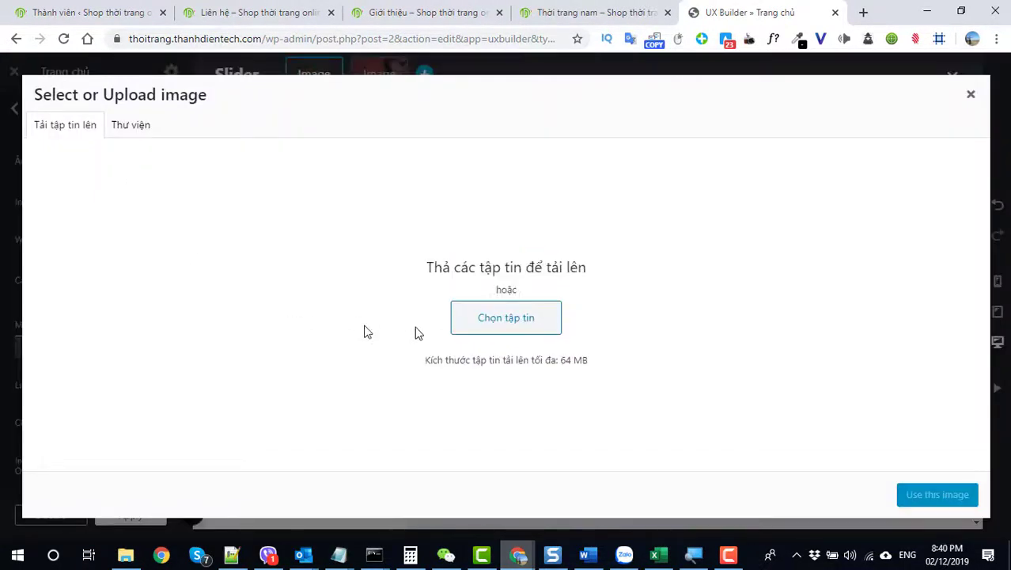
pyautogui.click(492, 318)
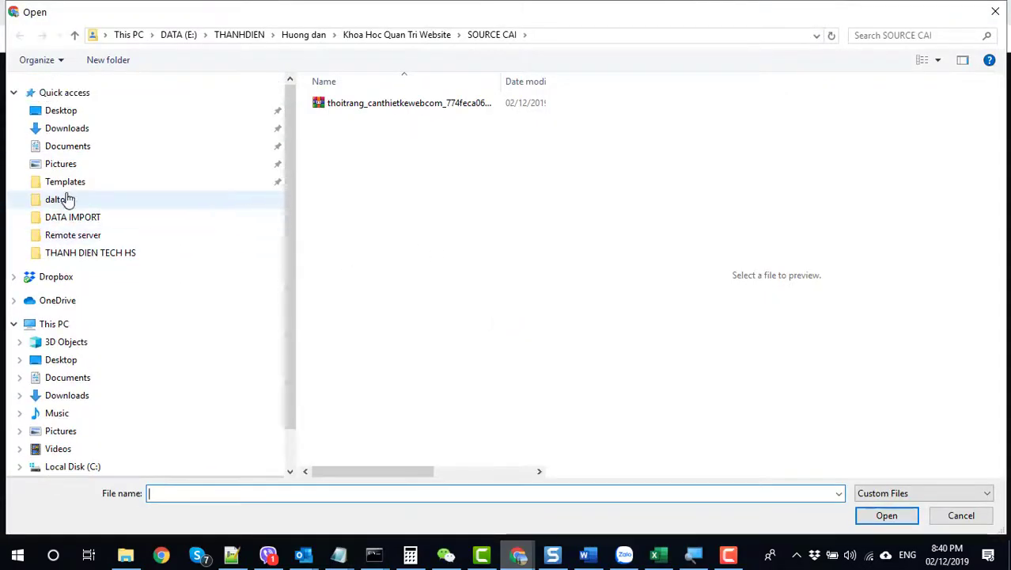
pyautogui.click(55, 110)
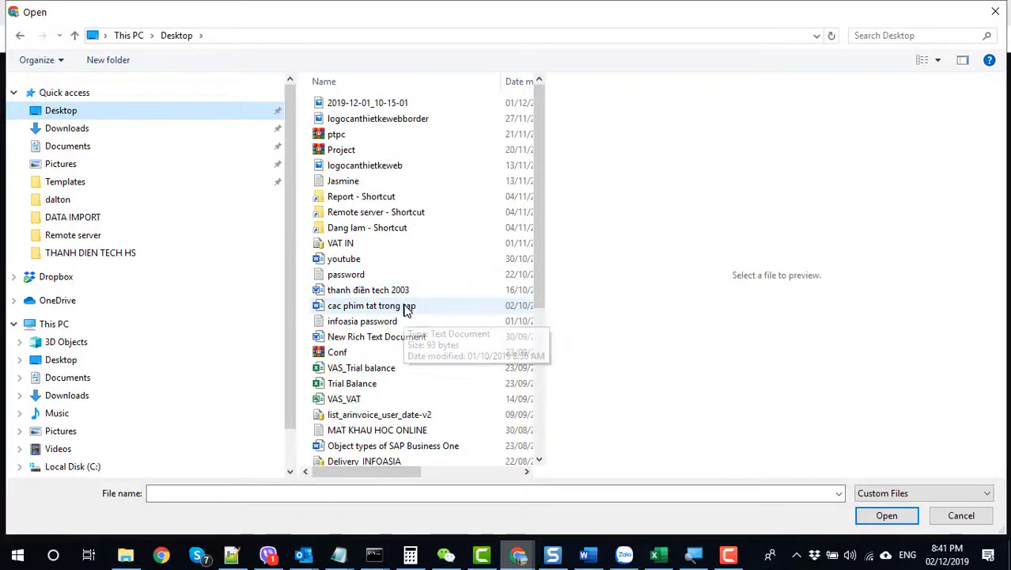
pyautogui.click(366, 104)
pyautogui.scroll(-5, 360, 221)
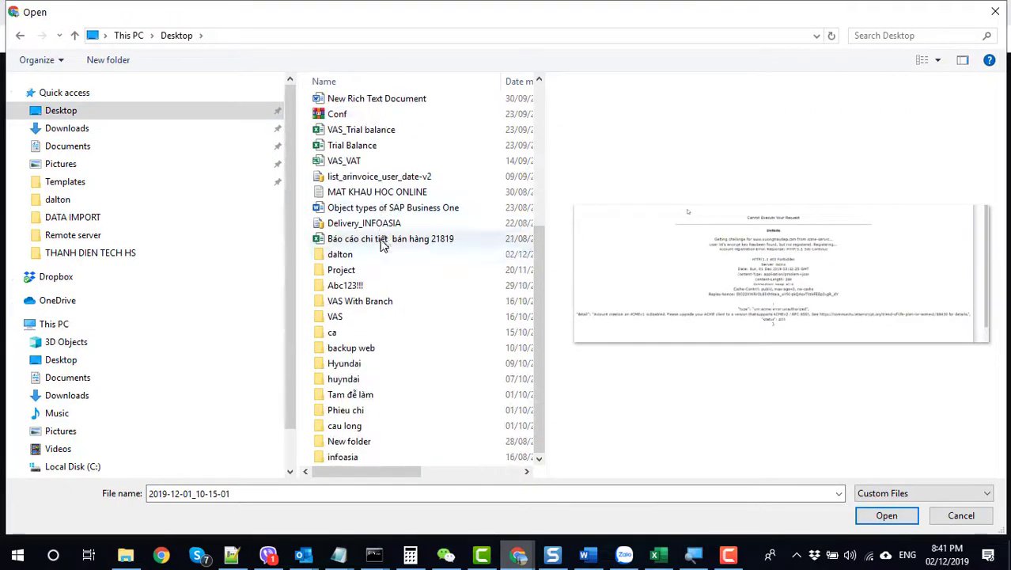
pyautogui.doubleClick(348, 363)
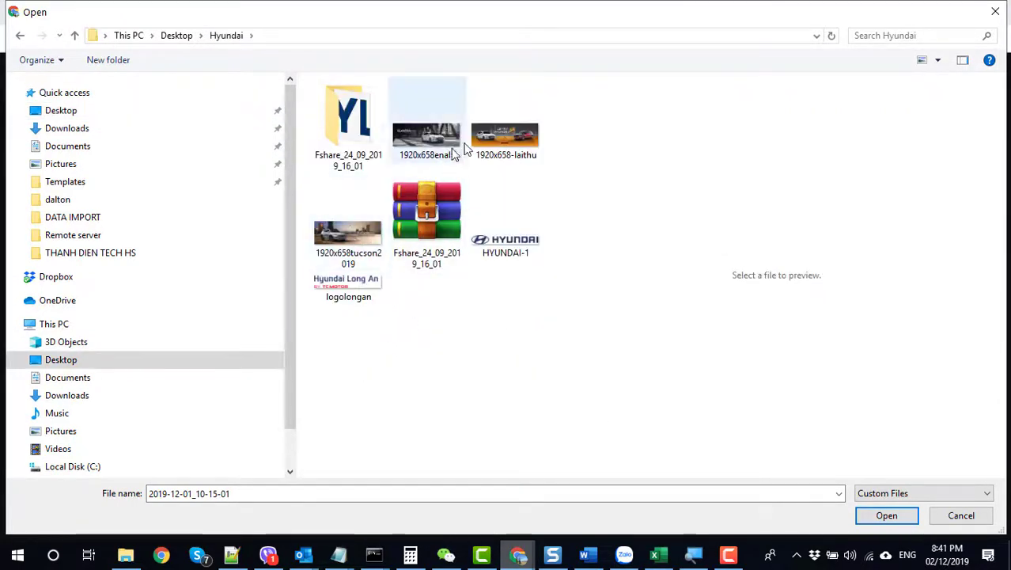
pyautogui.click(353, 228)
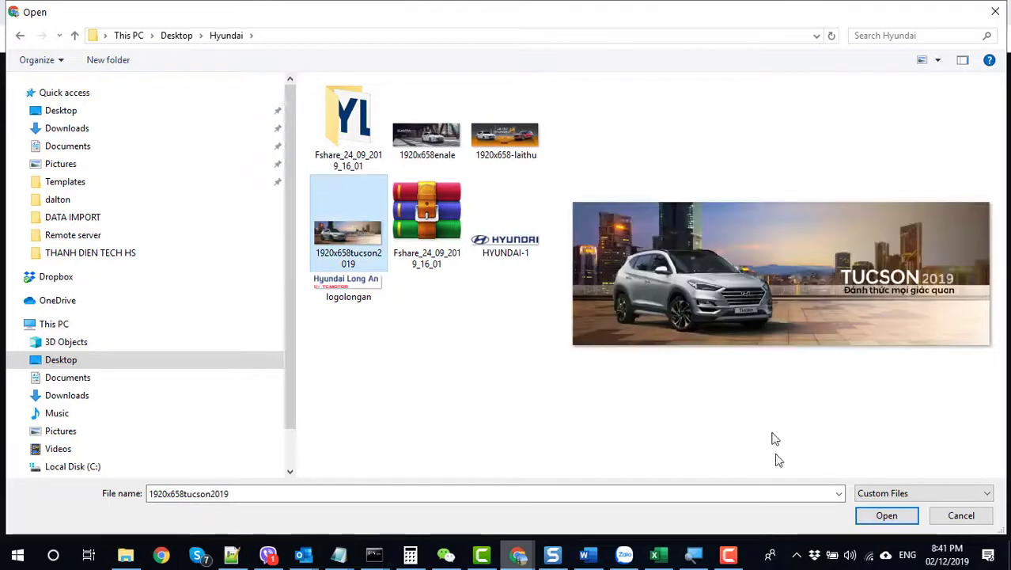
pyautogui.click(871, 519)
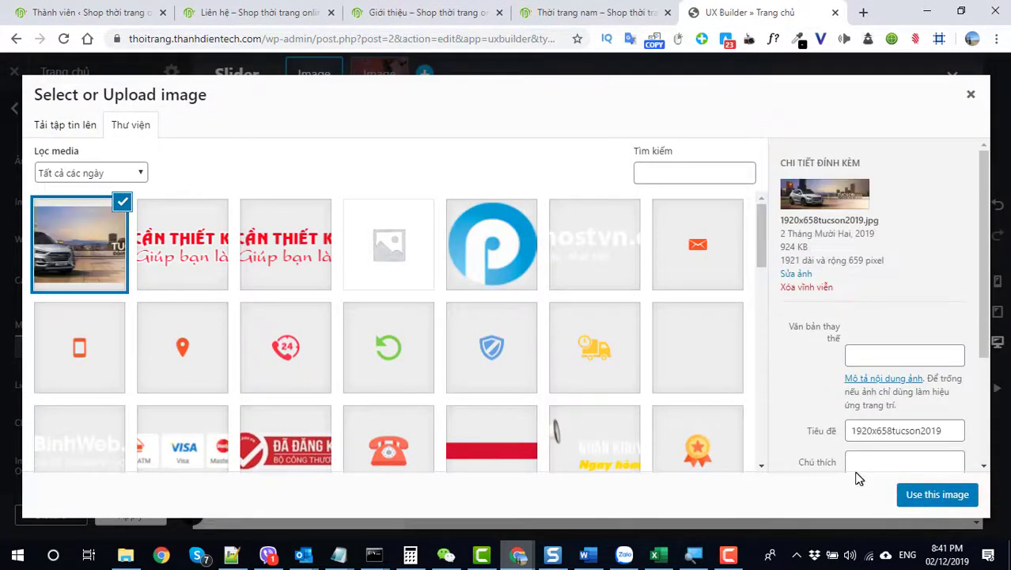
pyautogui.click(918, 494)
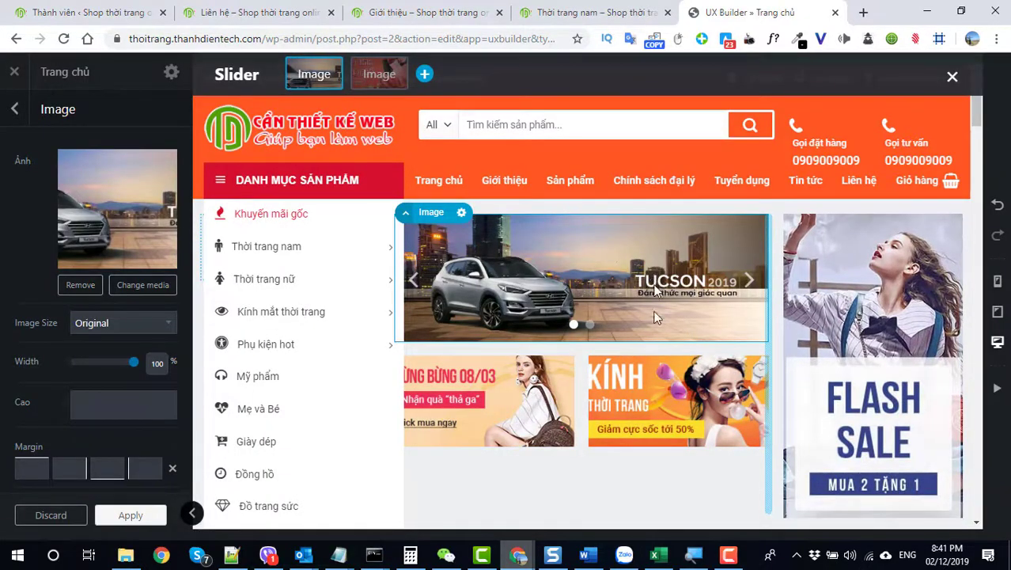
# Step: Set the height (Cao) of the slider's first image to 500px
pyautogui.scroll(-4, 715, 344)
pyautogui.scroll(3, 712, 348)
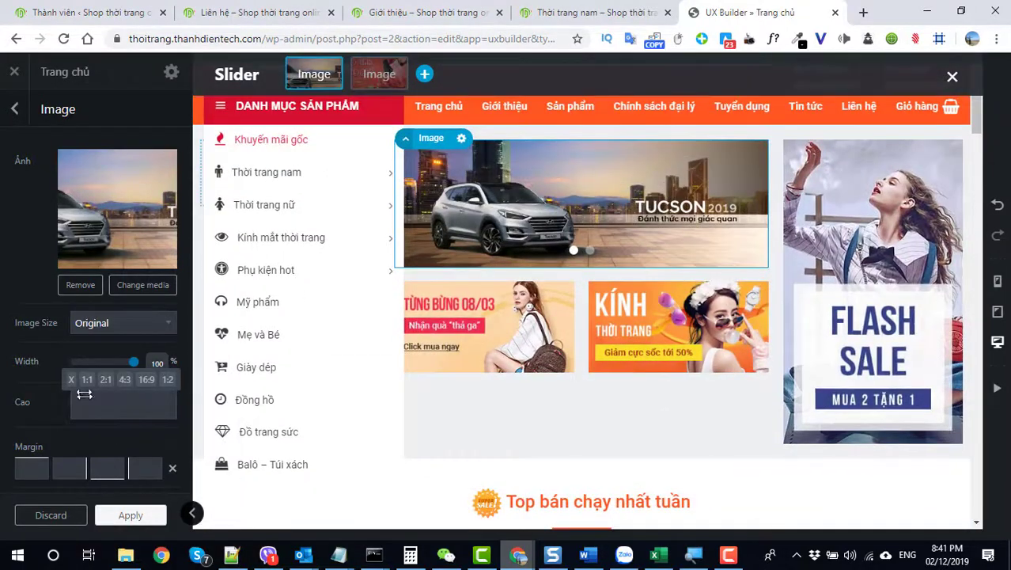
pyautogui.click(113, 405)
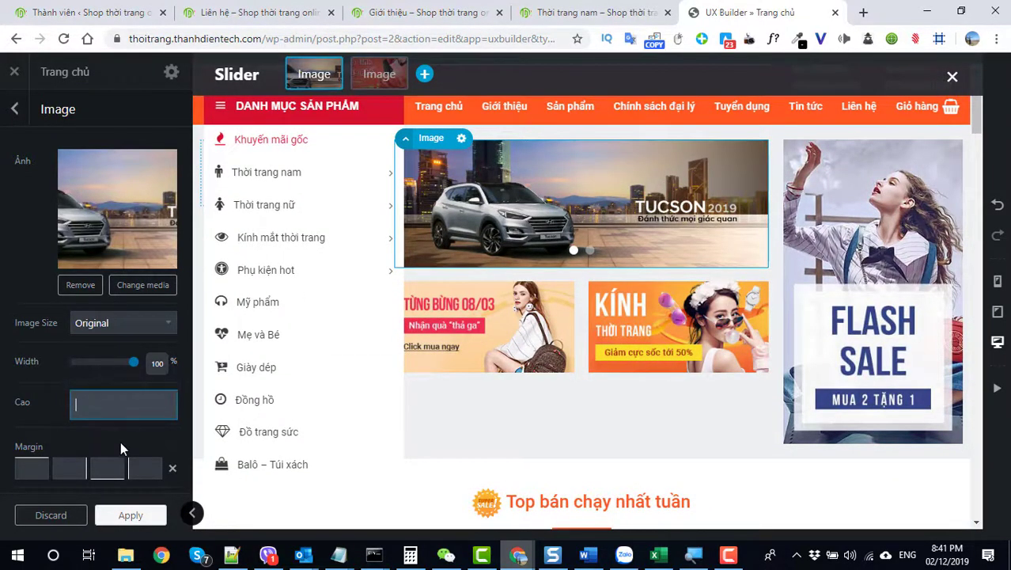
pyautogui.write('500px')
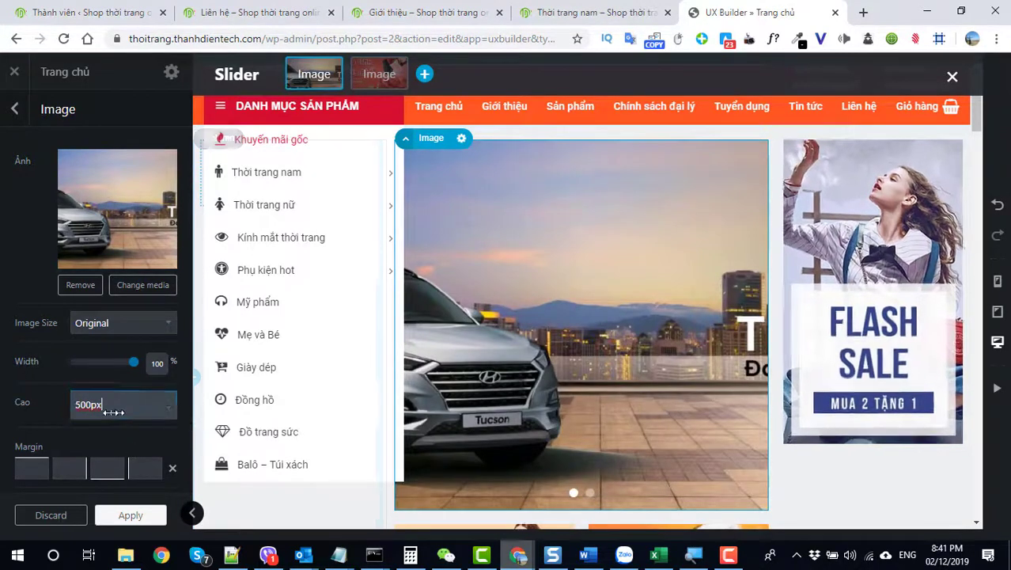
# Step: Set the height (Cao) of the slider's first image to 400px and check how it fits the homepage layout
pyautogui.press('BackSpace')
pyautogui.press('BackSpace')
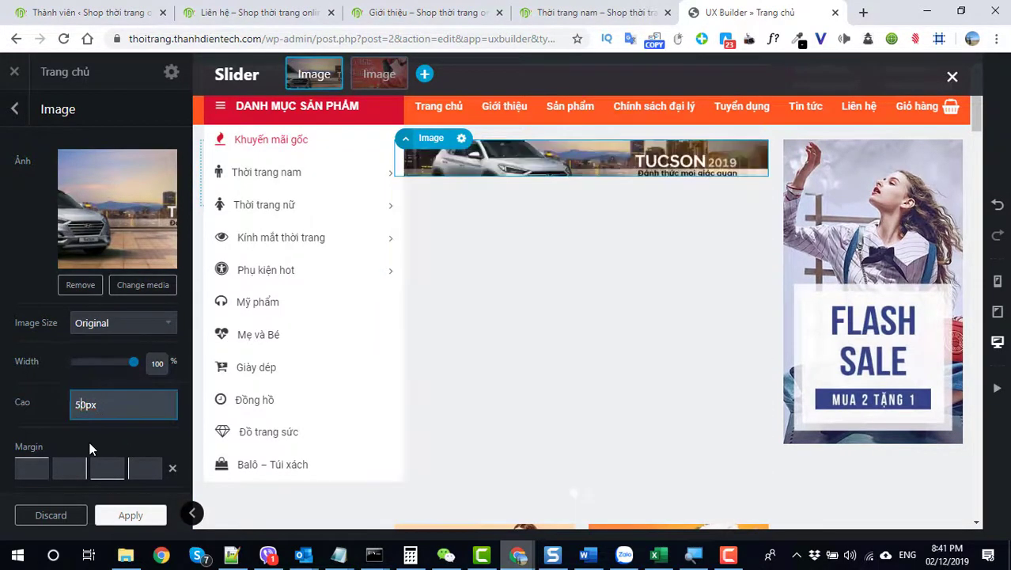
pyautogui.write('4')
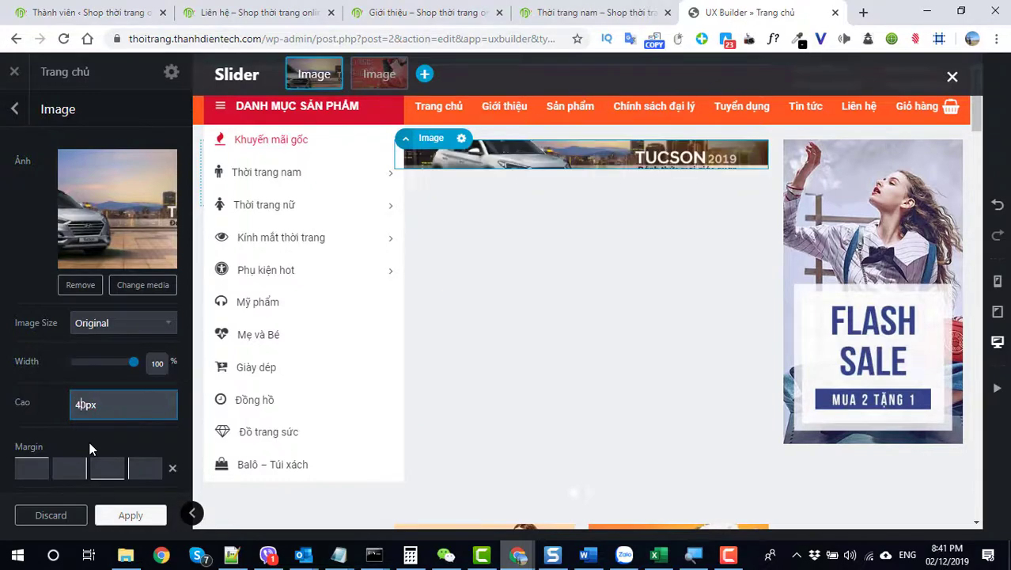
pyautogui.write('0')
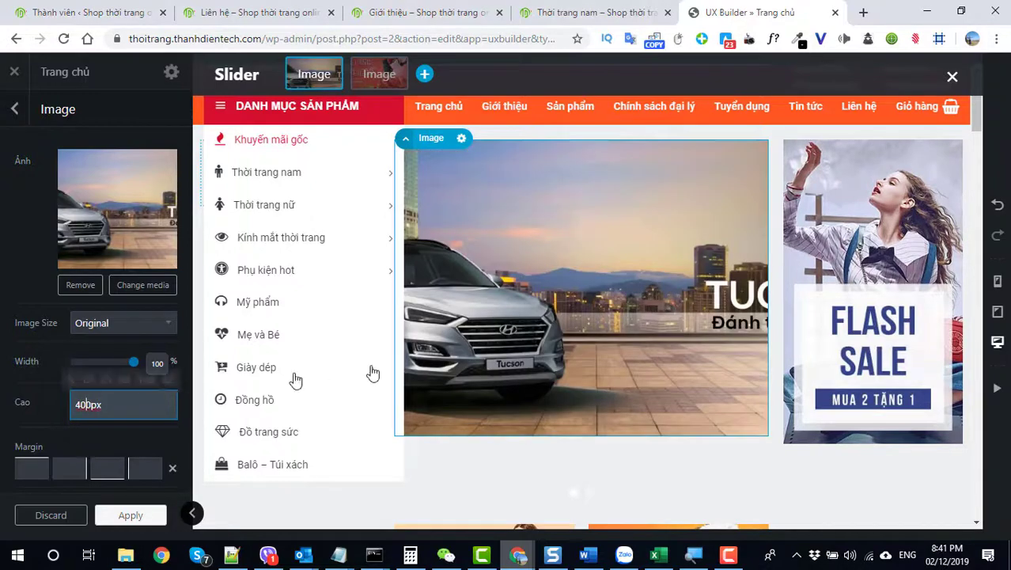
pyautogui.scroll(-3, 579, 354)
pyautogui.scroll(2, 588, 347)
pyautogui.scroll(2, 593, 304)
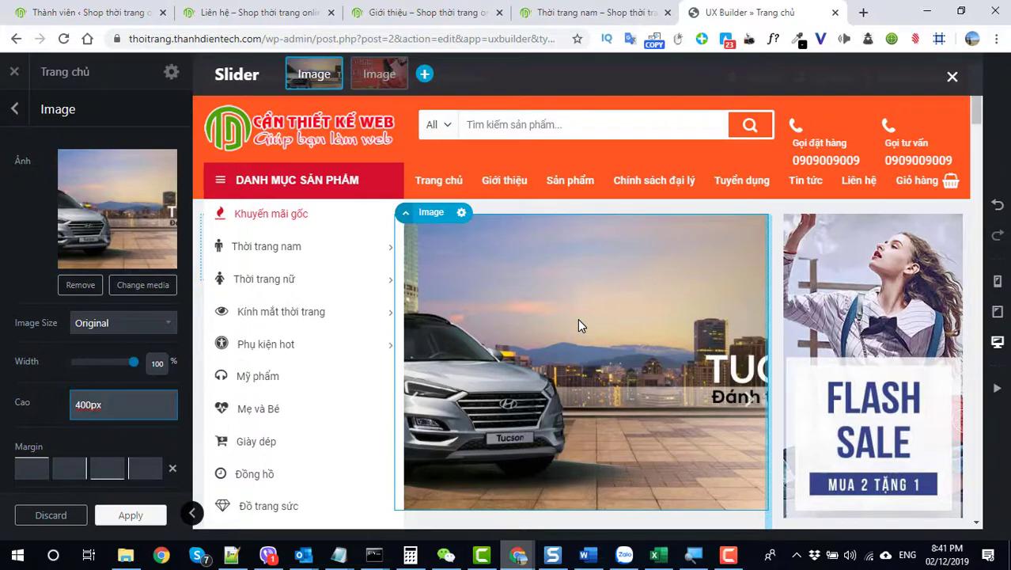
# Step: Discard the changes made to the slider's first image and reopen that image's options
pyautogui.click(52, 518)
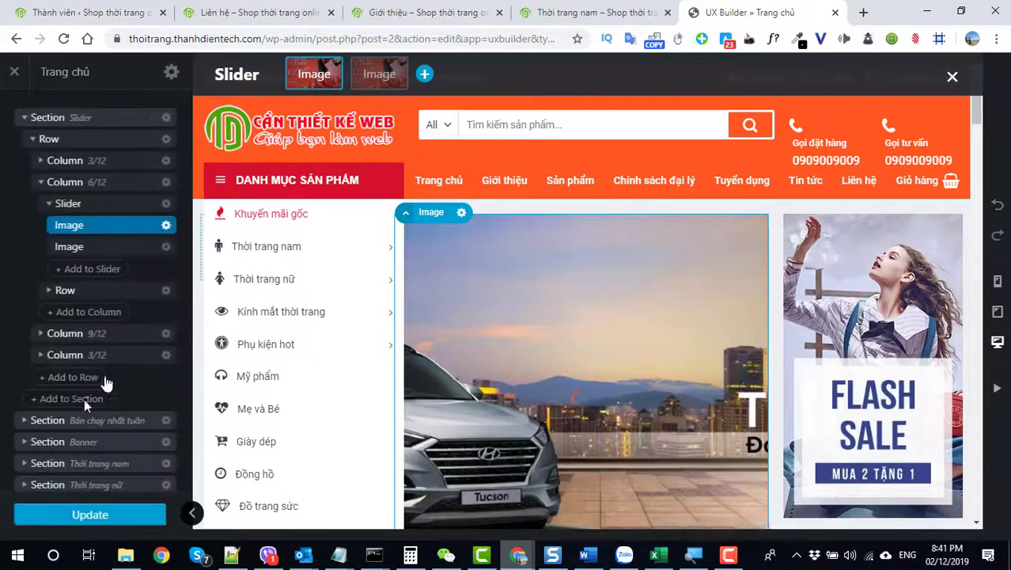
pyautogui.click(166, 224)
pyautogui.click(150, 263)
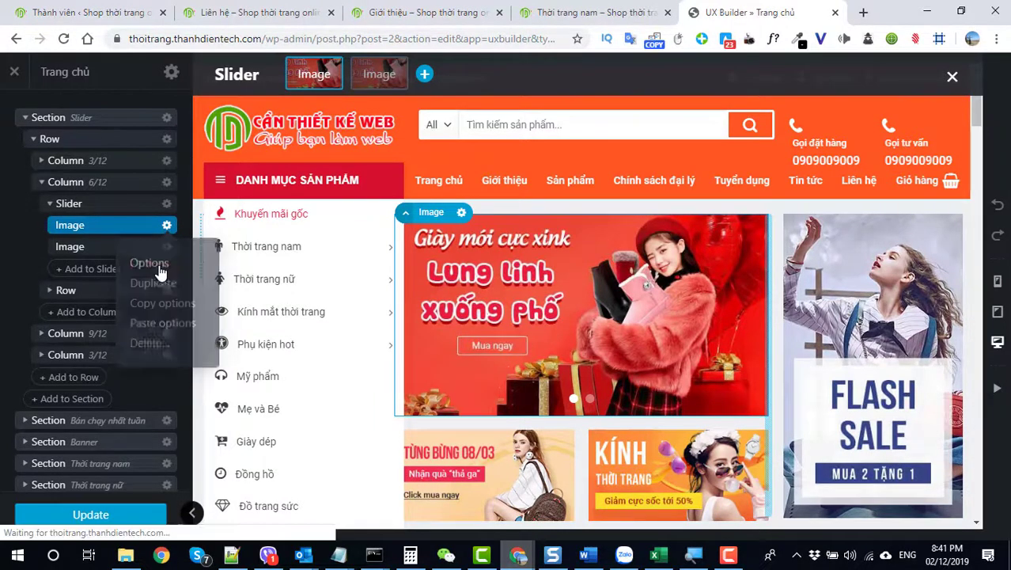